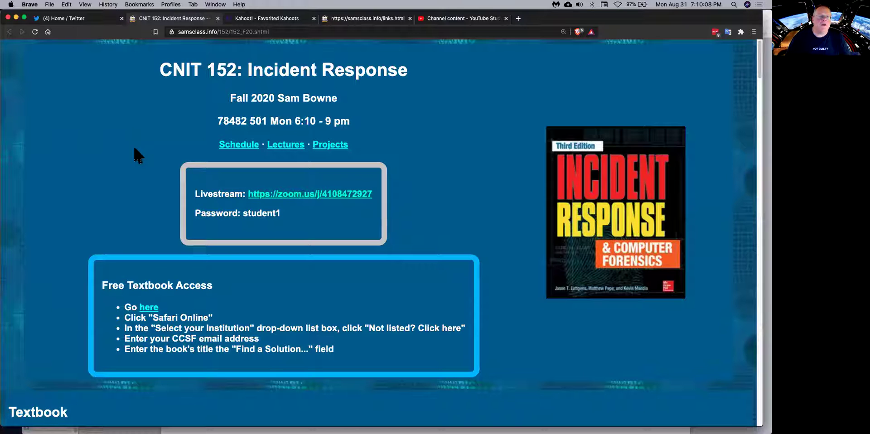
- From the CNIT 152 Projects list, open the BOTSv1: Threat Hunting with Splunk project page
left_click(343, 146)
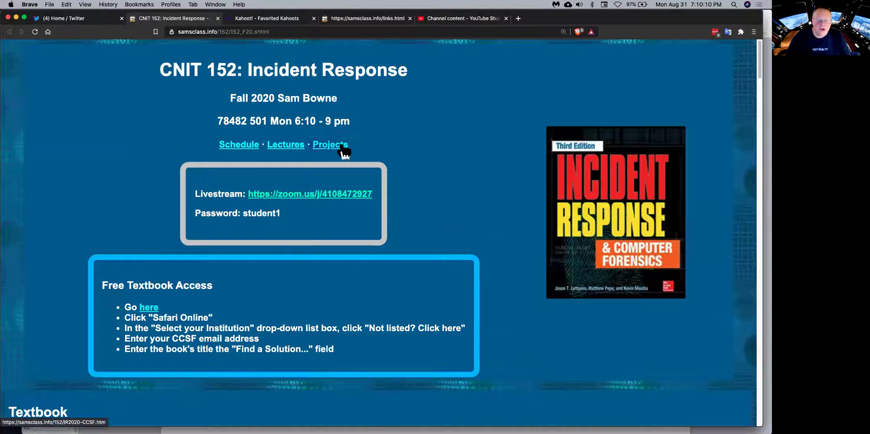
scroll(504, 242, "down", 5)
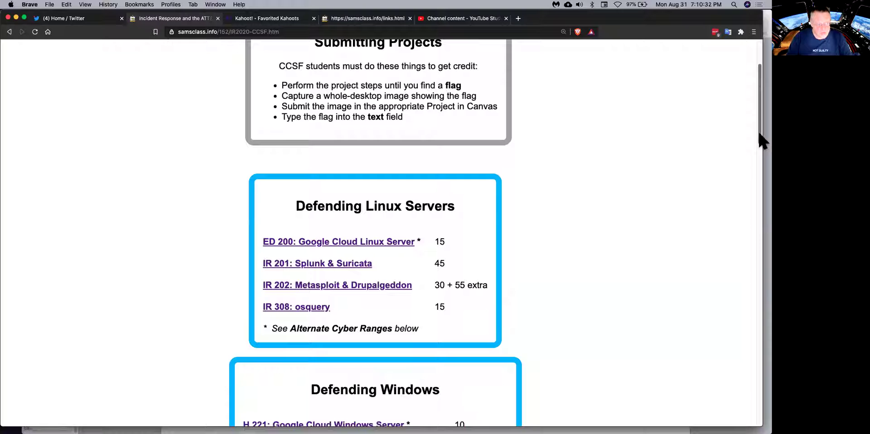
left_click_drag(758, 133, 759, 179)
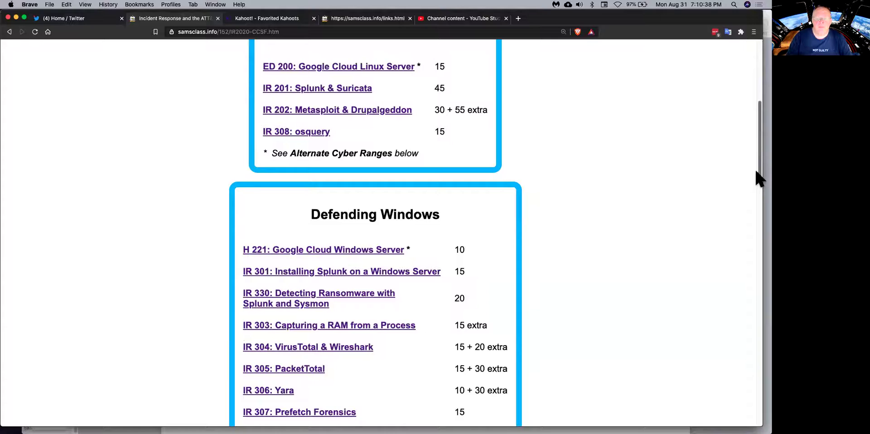
left_click_drag(755, 171, 755, 314)
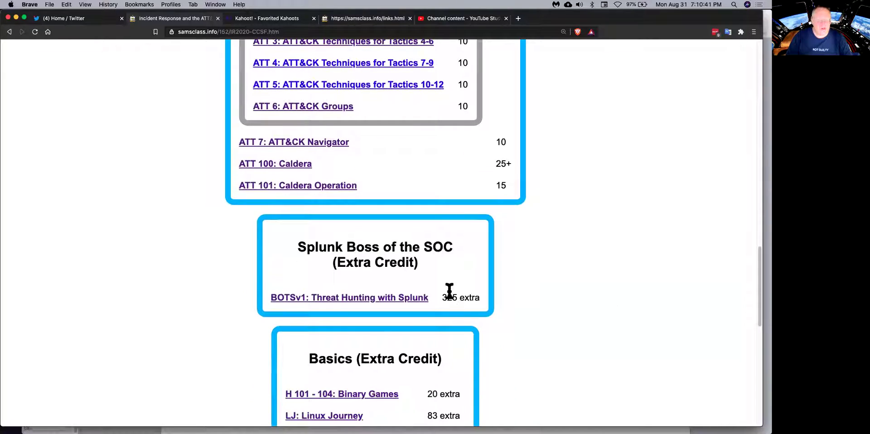
left_click(332, 297)
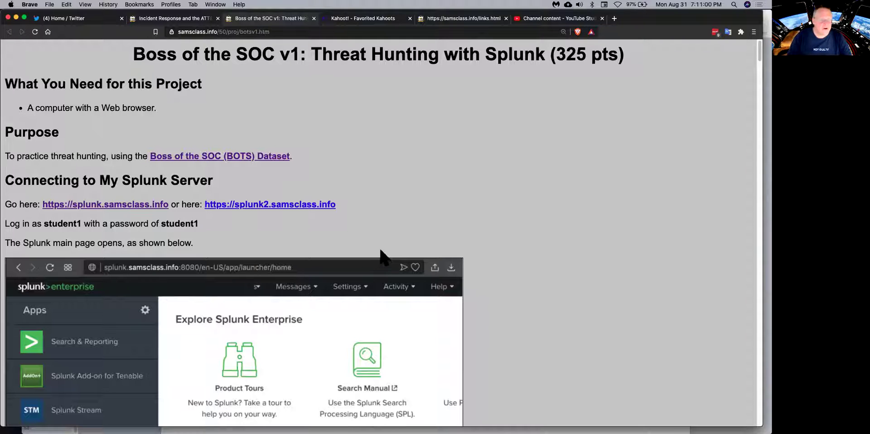
- Switch to Opera and bring up a new window on its Speed Dial start page
key("super+Tab")
key("super+Tab")
key("super+Tab")
key("super+Tab")
key("super+Tab")
key("super+Tab")
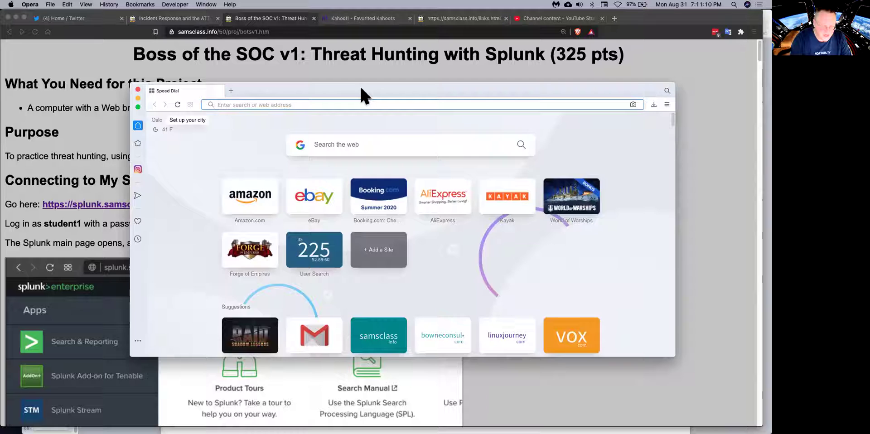
- Go to the class Splunk server and sign in
type("spl")
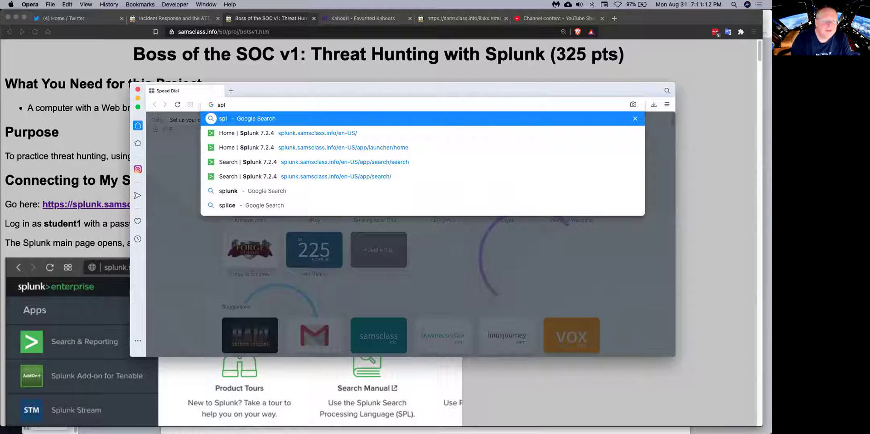
left_click(290, 119)
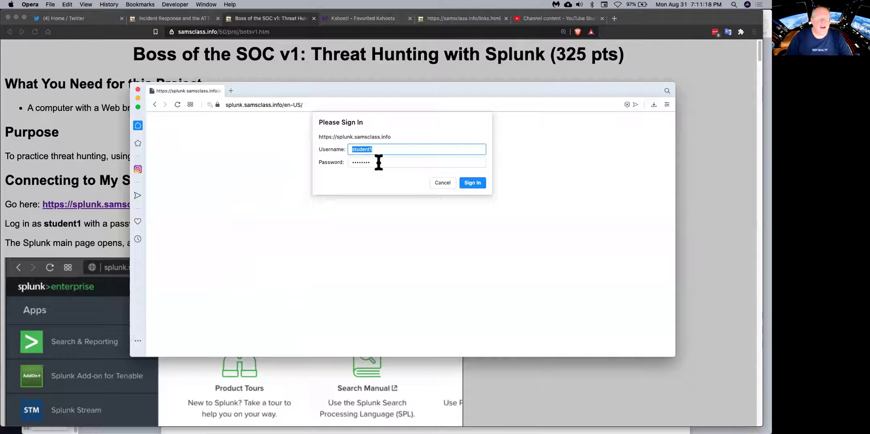
left_click(467, 179)
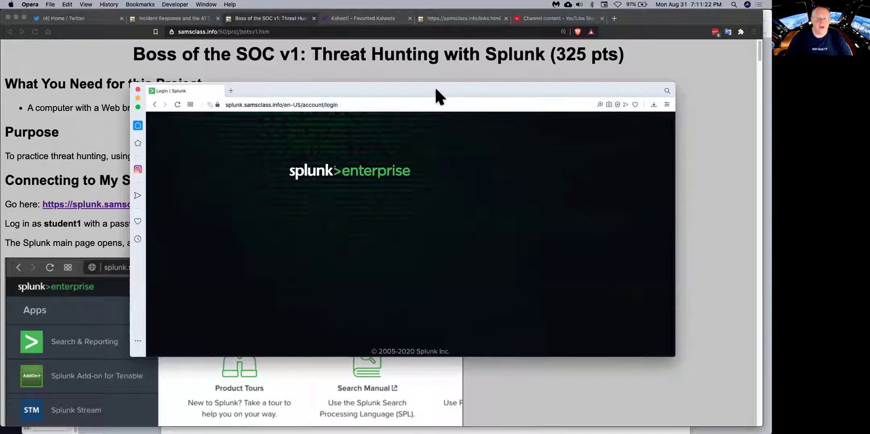
- Open the Search & Reporting app and enlarge the Opera window for comfortable viewing
left_click_drag(435, 86, 482, 36)
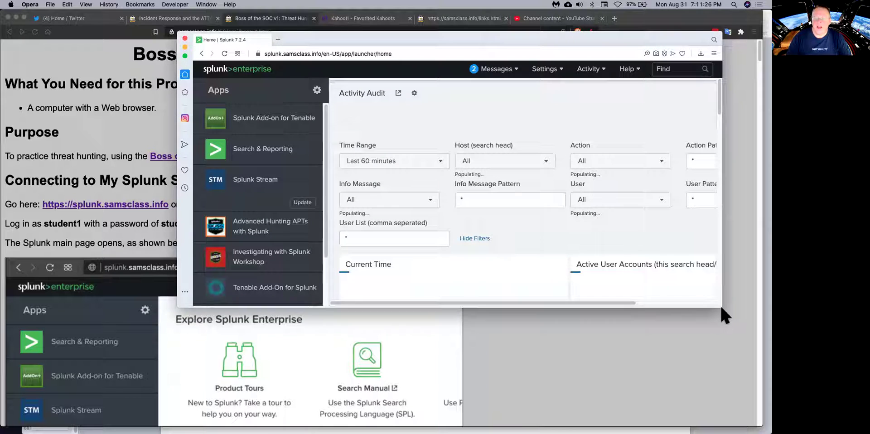
left_click_drag(721, 307, 728, 380)
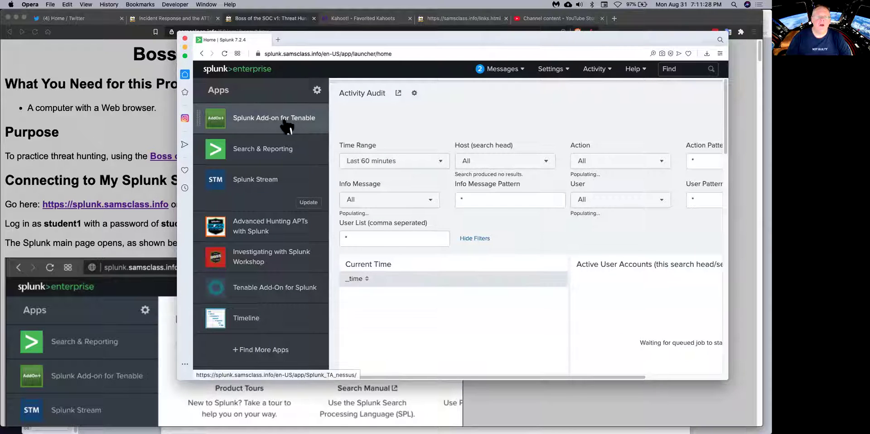
left_click(258, 154)
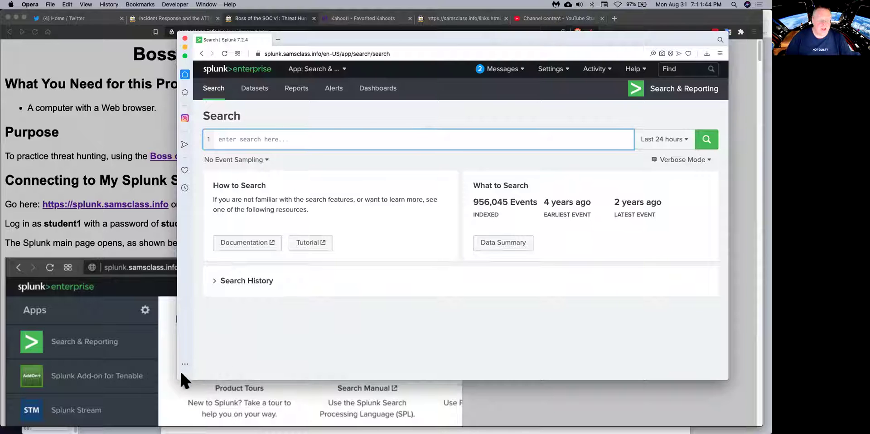
left_click_drag(177, 380, 89, 400)
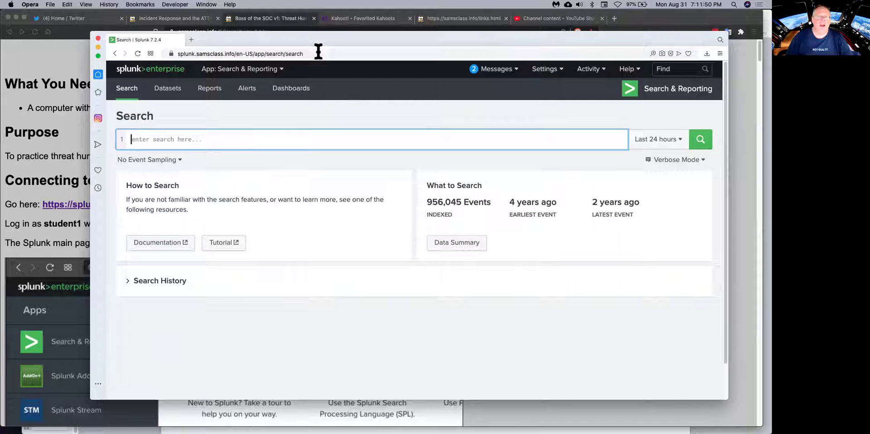
left_click_drag(347, 40, 393, 14)
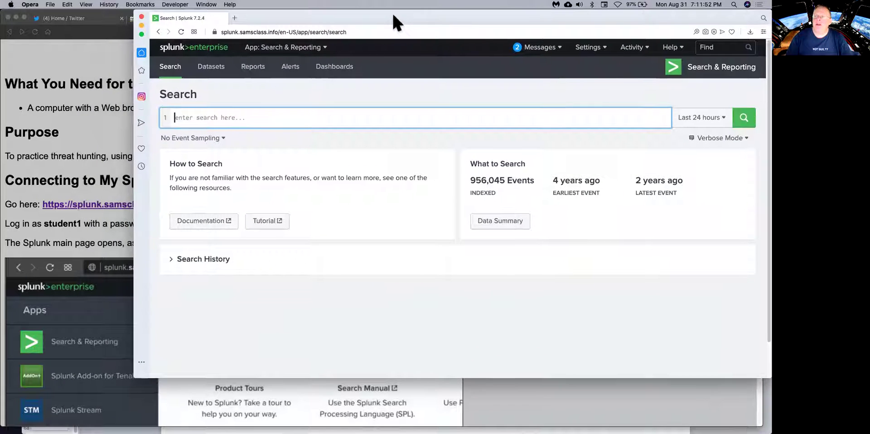
left_click_drag(132, 377, 108, 415)
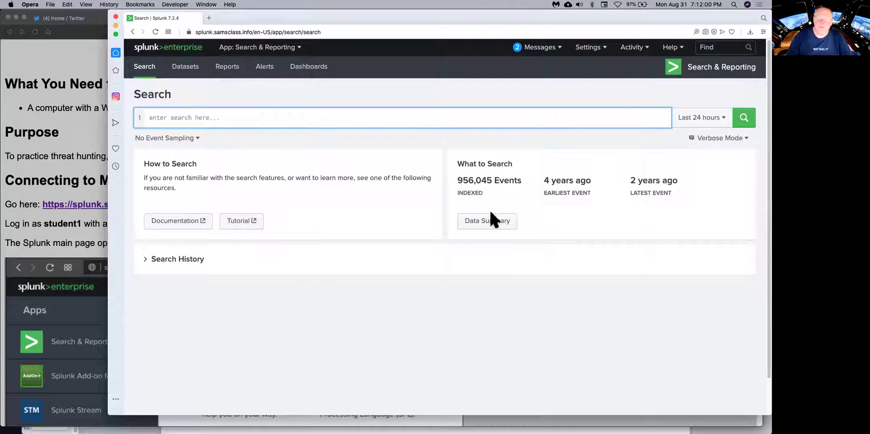
left_click(490, 221)
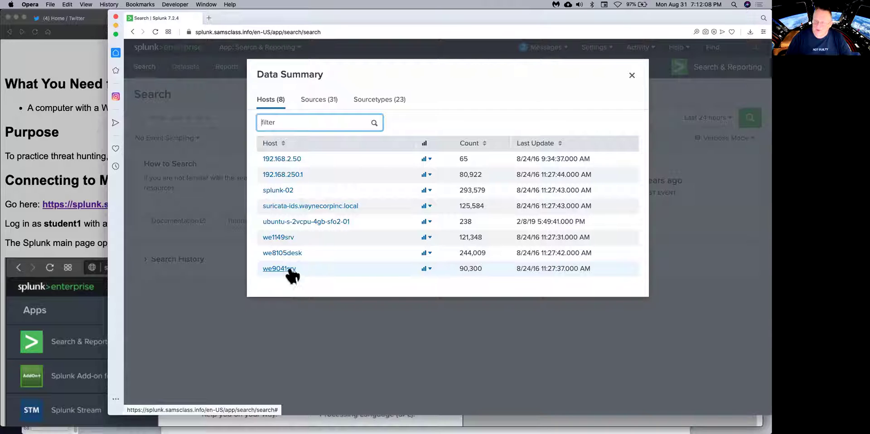
left_click(389, 102)
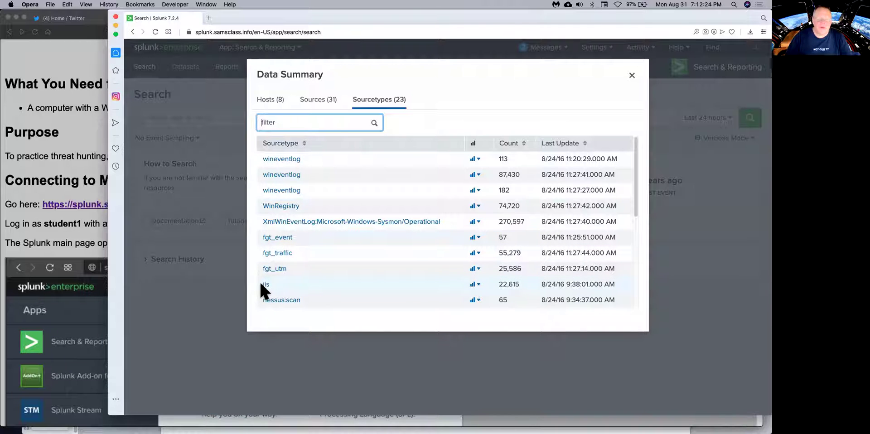
left_click_drag(633, 202, 626, 267)
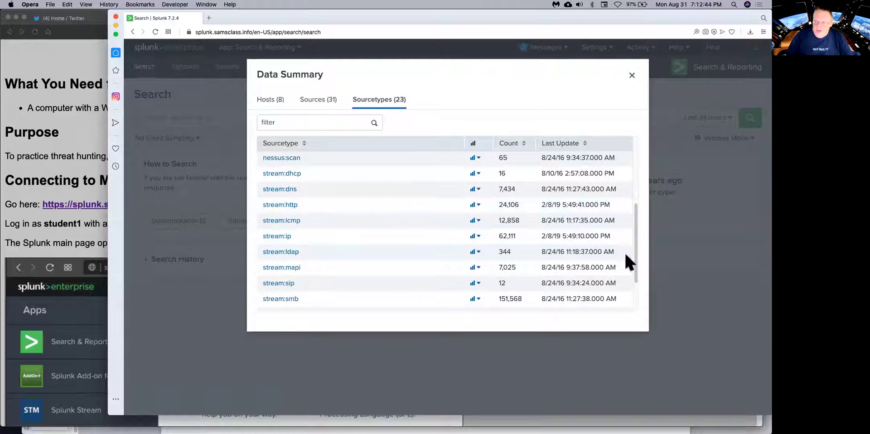
left_click_drag(634, 267, 635, 303)
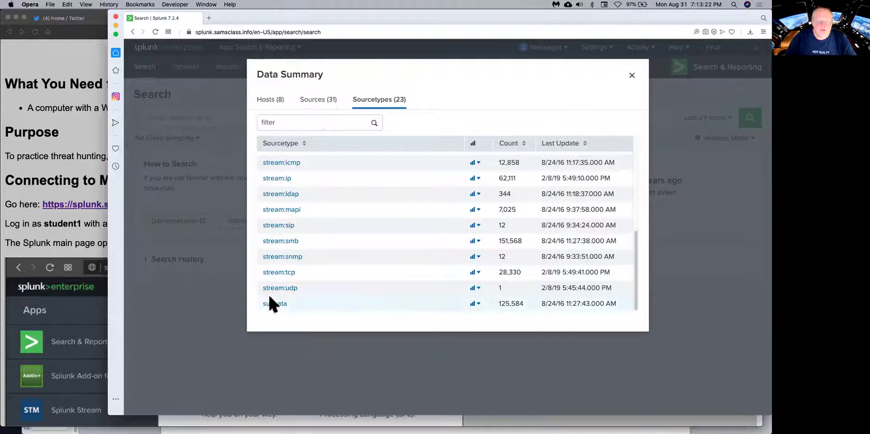
left_click(632, 76)
- Copy index="botsv1" from the Sampling the Data instructions and return to Splunk
left_click(88, 232)
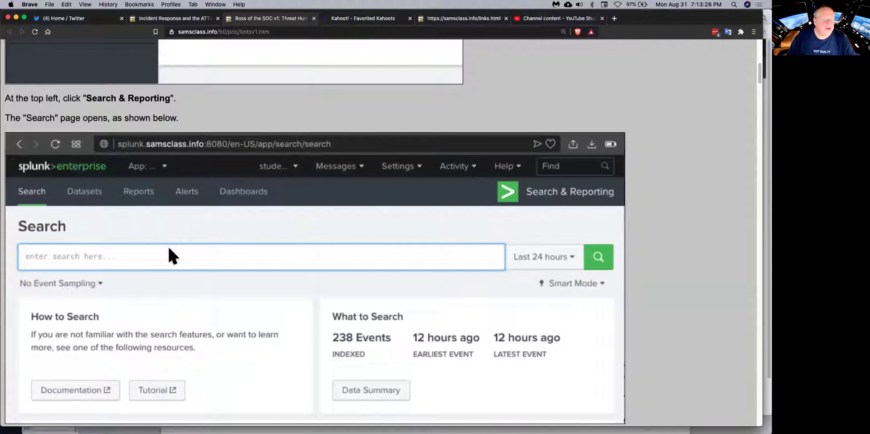
scroll(169, 248, "down", 6)
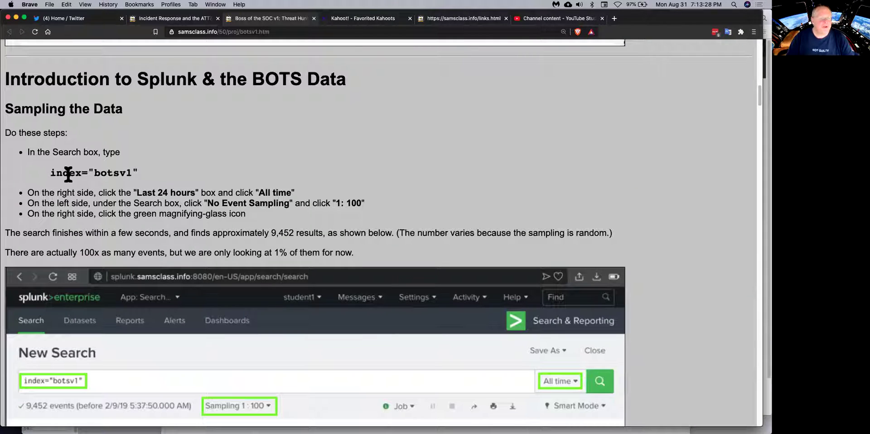
left_click_drag(48, 172, 132, 173)
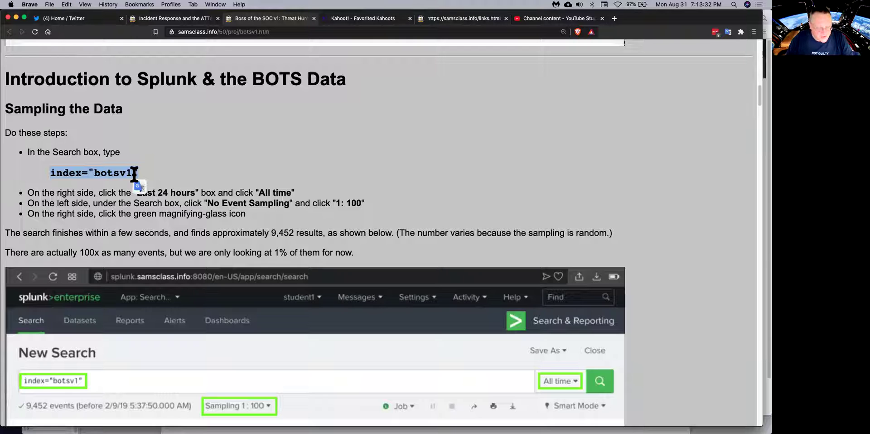
key("super+Tab")
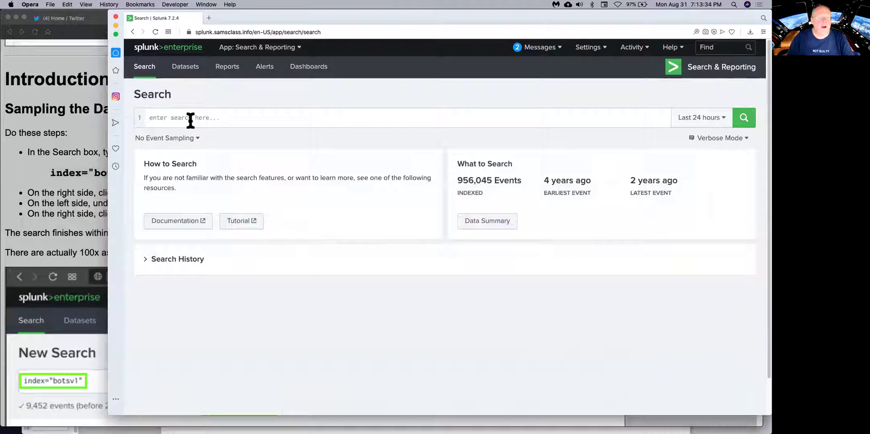
- Paste index="botsv1" and run it over All time with 1 : 1,000 sampling
left_click(190, 118)
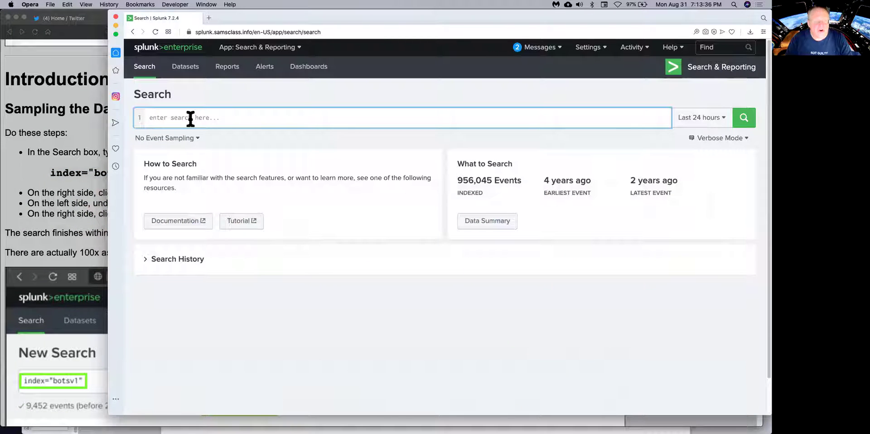
type("index=\"botsv1\"")
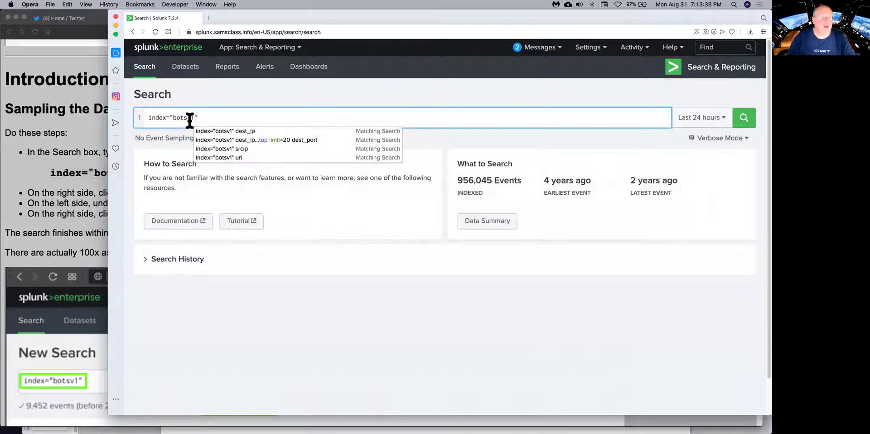
left_click(504, 120)
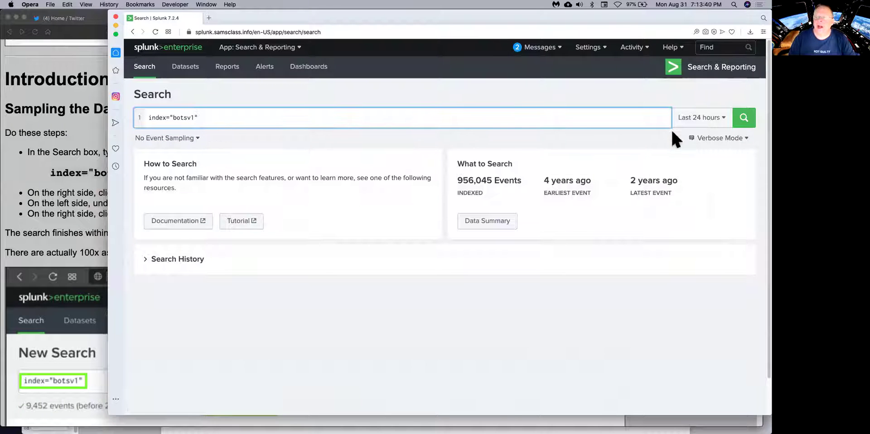
left_click(725, 118)
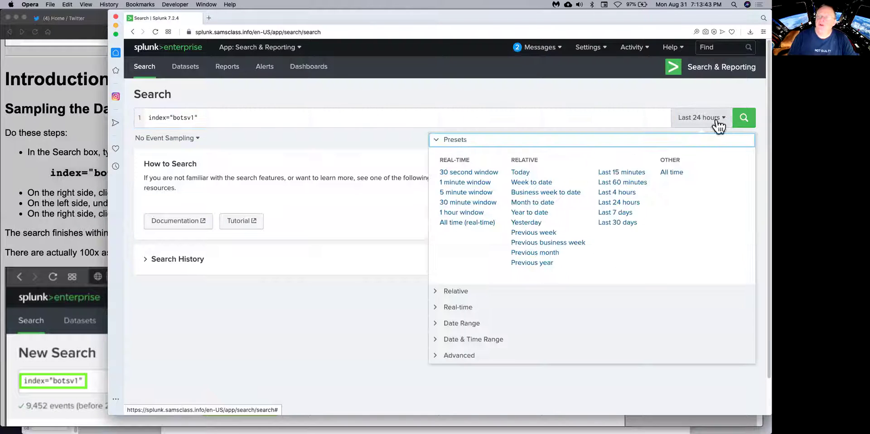
left_click(669, 173)
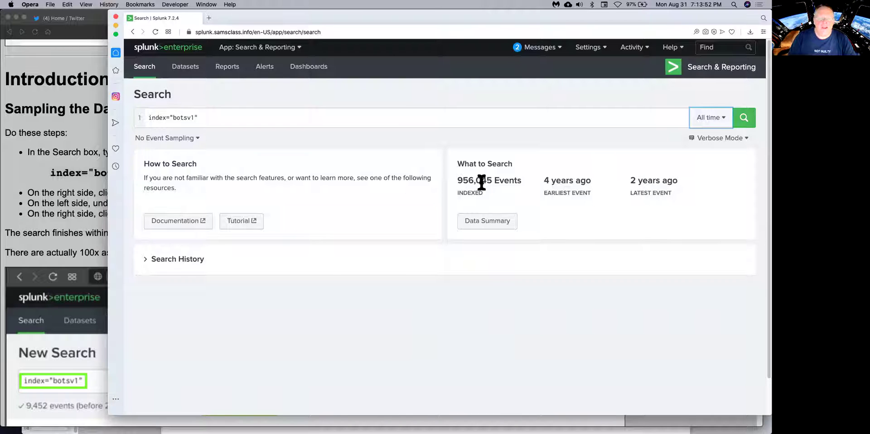
left_click(192, 139)
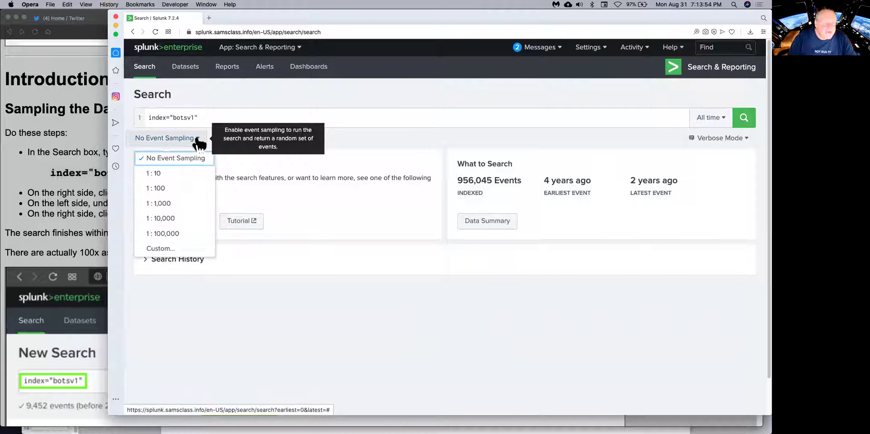
left_click(170, 204)
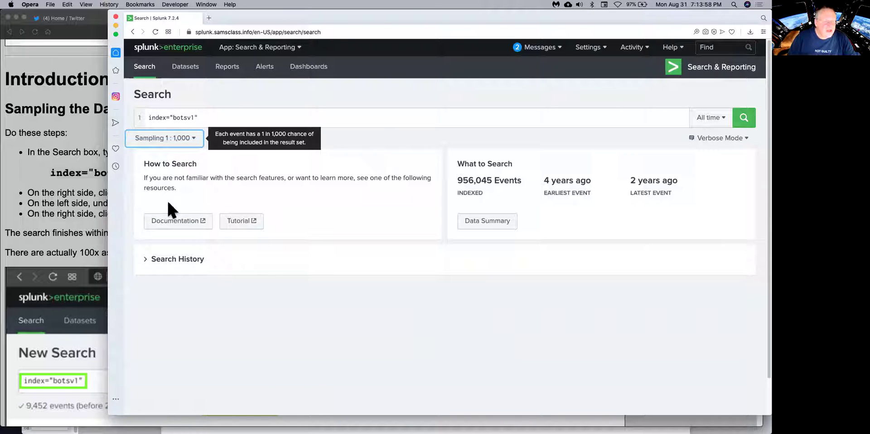
left_click(744, 118)
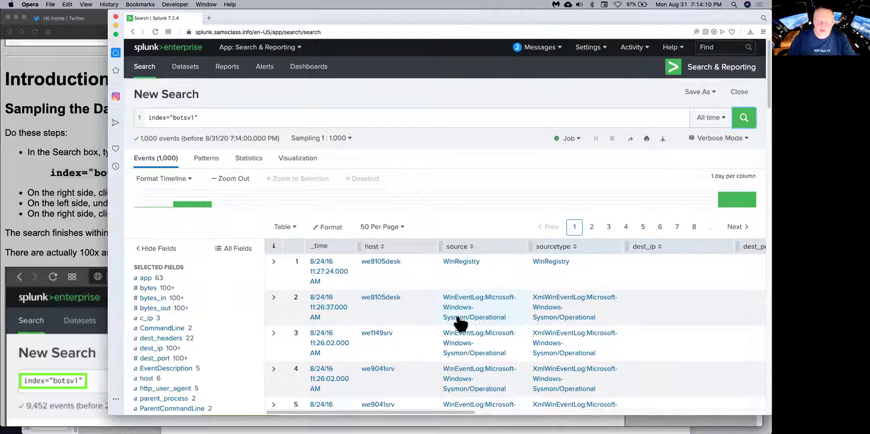
scroll(451, 358, "down", 3)
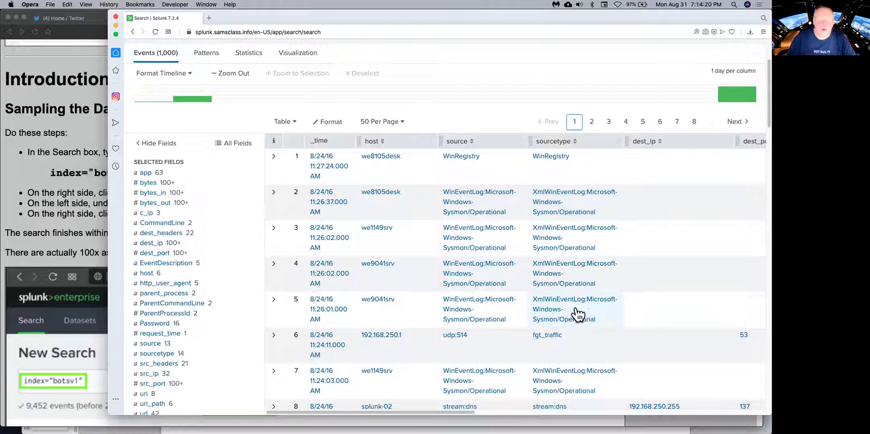
left_click(274, 159)
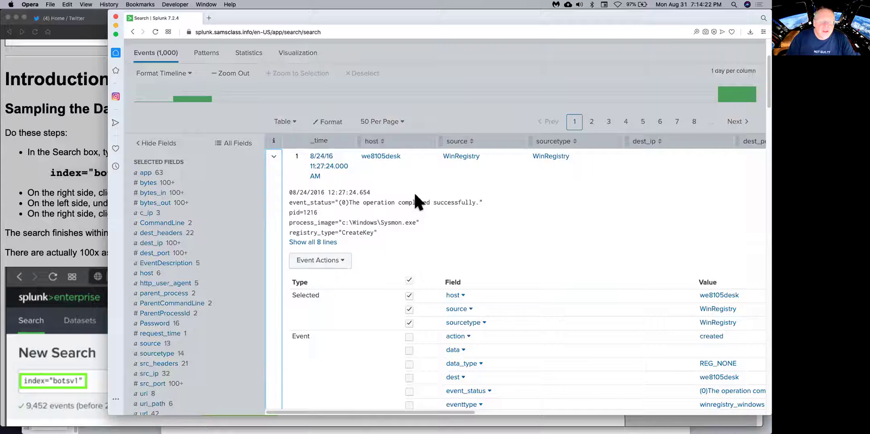
scroll(528, 266, "down", 2)
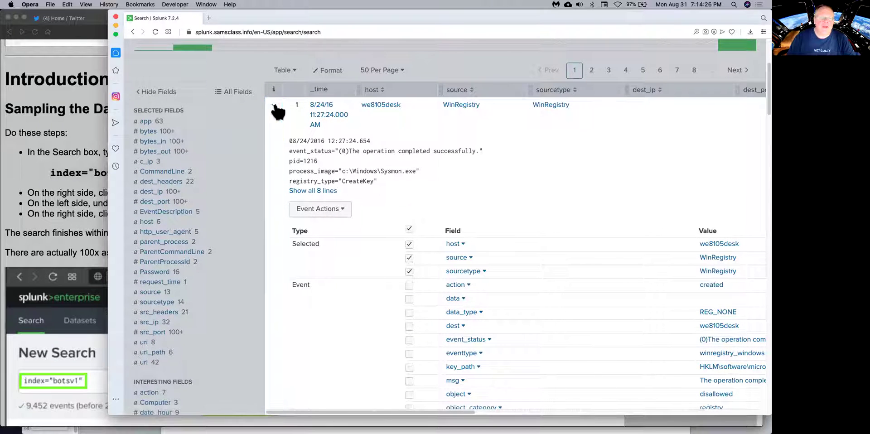
left_click(275, 106)
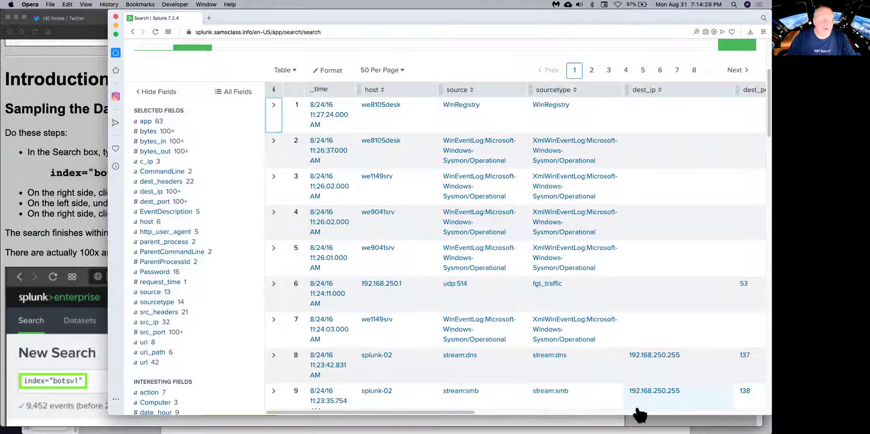
scroll(388, 293, "up", 5)
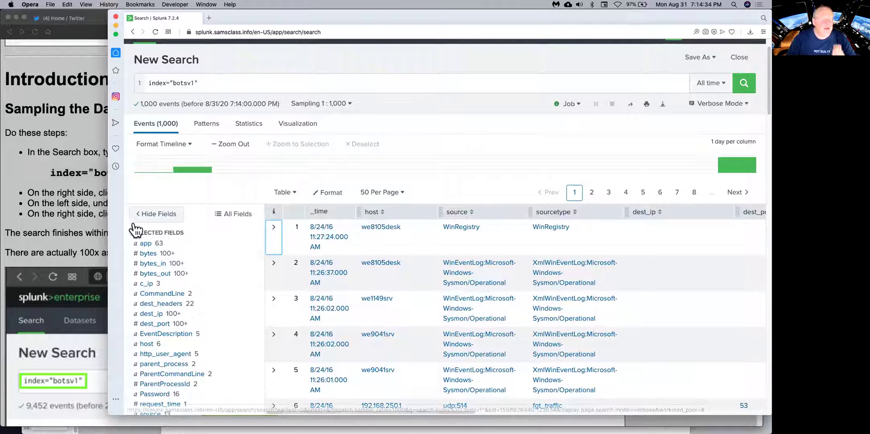
left_click(146, 285)
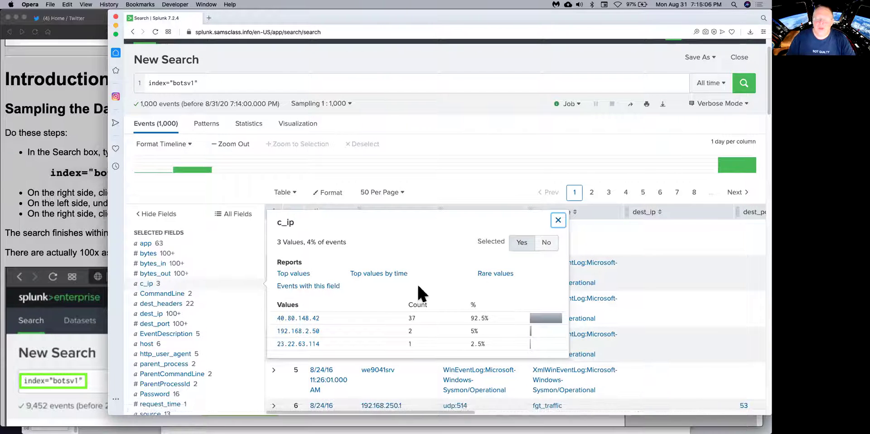
left_click(558, 221)
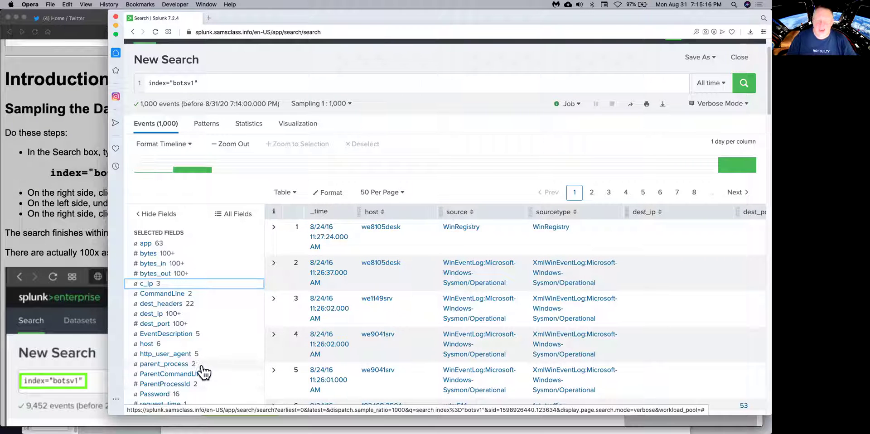
scroll(213, 382, "down", 3)
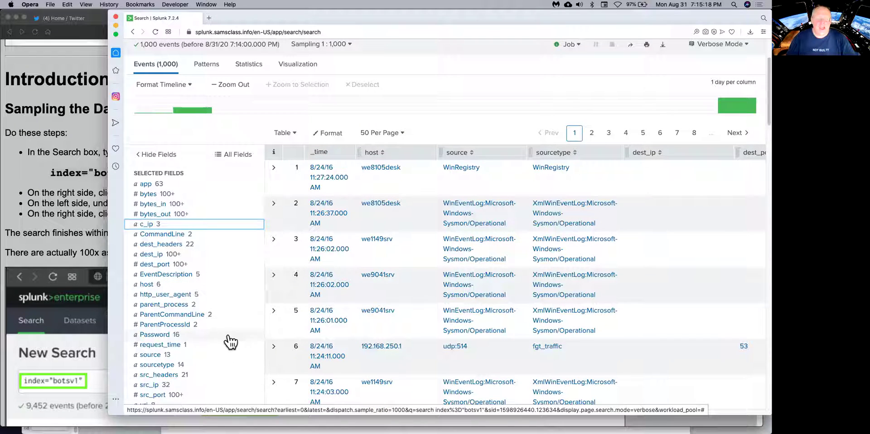
- Show the Viewing stream:http Events instructions and select the sourcetype="stream:http" text
left_click(61, 179)
scroll(108, 196, "down", 15)
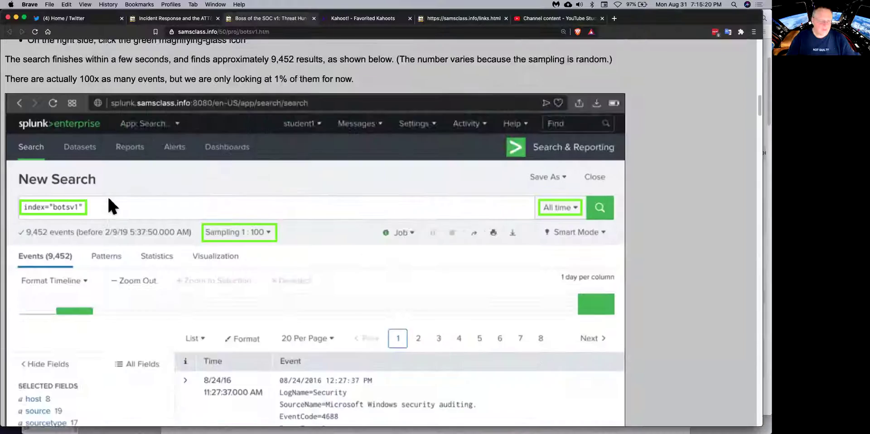
scroll(204, 245, "down", 10)
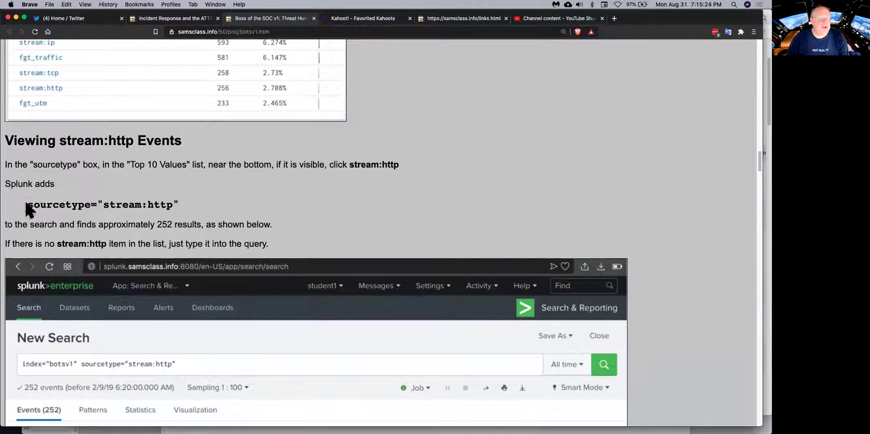
left_click_drag(26, 203, 177, 203)
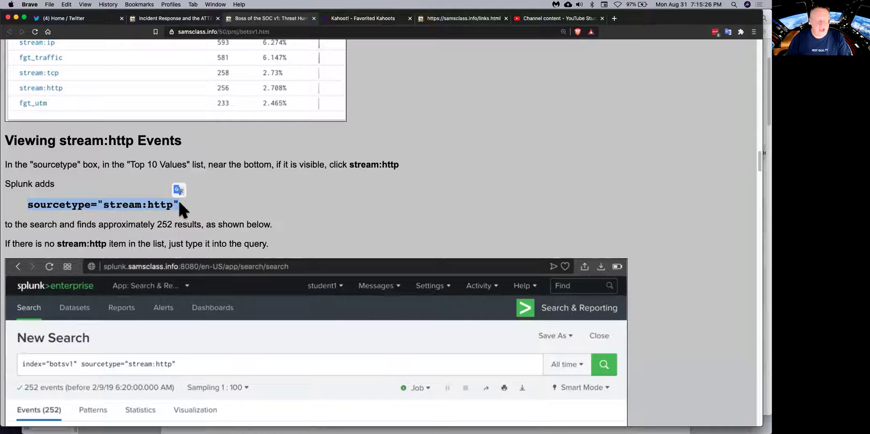
- Filter the search to sourcetype stream:http via the sidebar's Top 10 Values, giving 17 events
key("super+Tab")
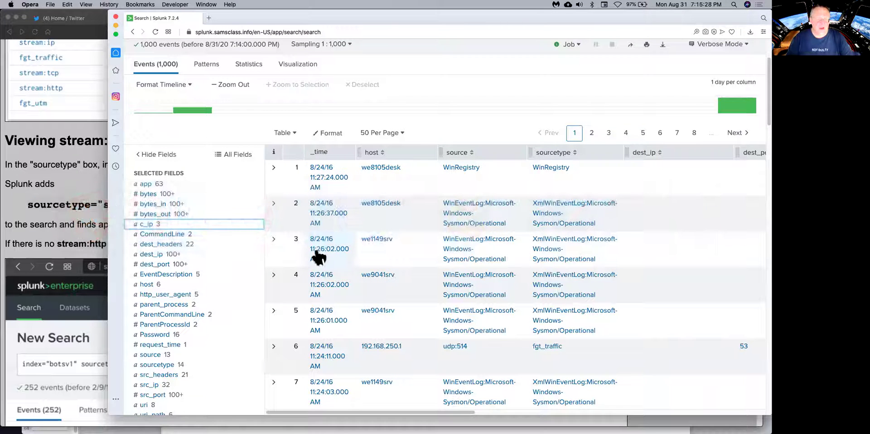
scroll(259, 194, "up", 3)
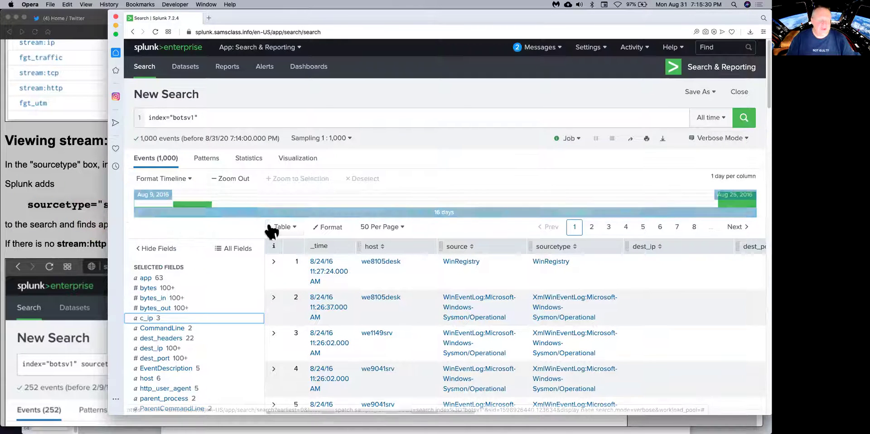
scroll(266, 229, "down", 5)
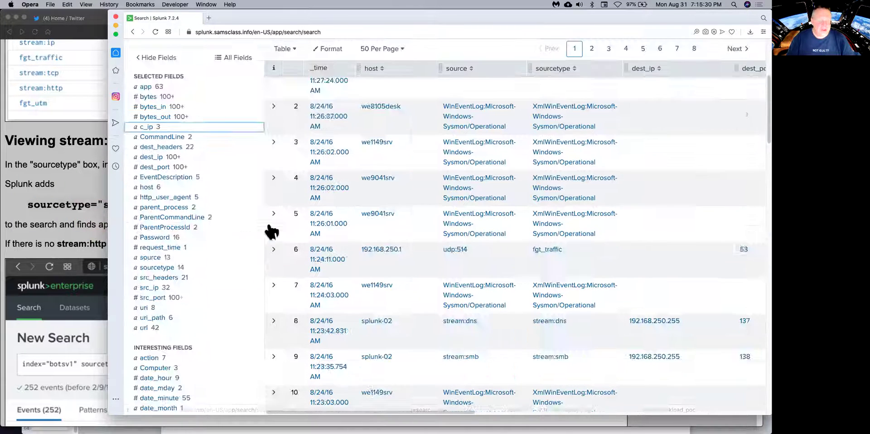
left_click(153, 268)
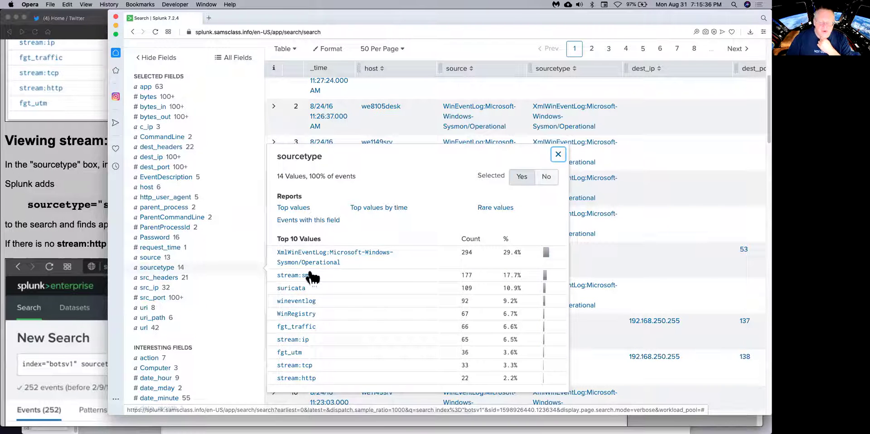
left_click(301, 378)
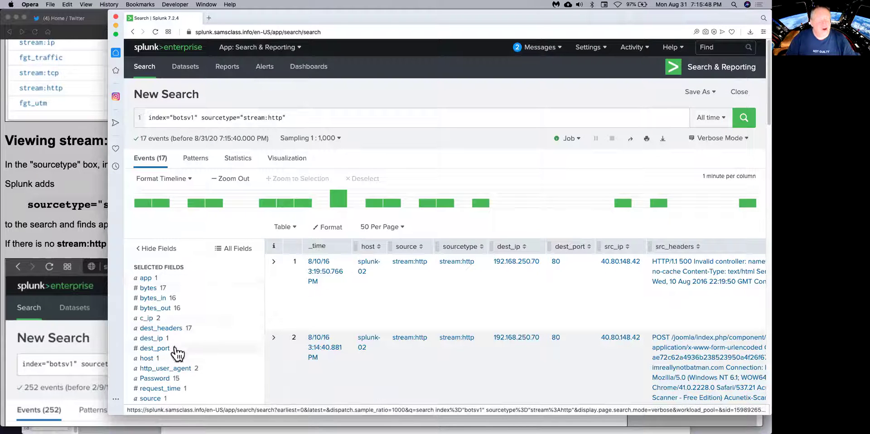
left_click(297, 119)
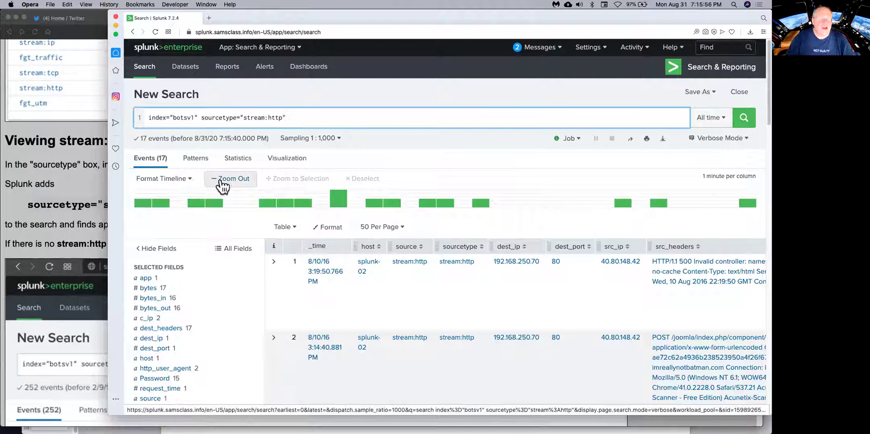
- Rerun with 1 : 100 sampling for 242 events and display results as List
left_click(321, 140)
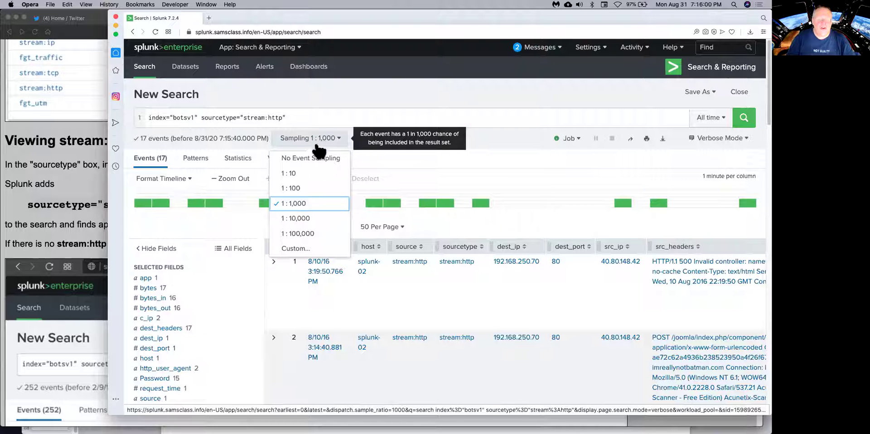
left_click(299, 184)
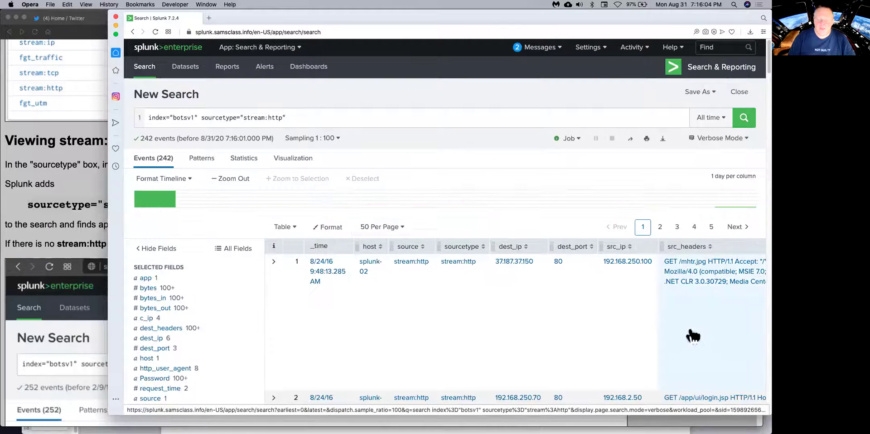
left_click(294, 229)
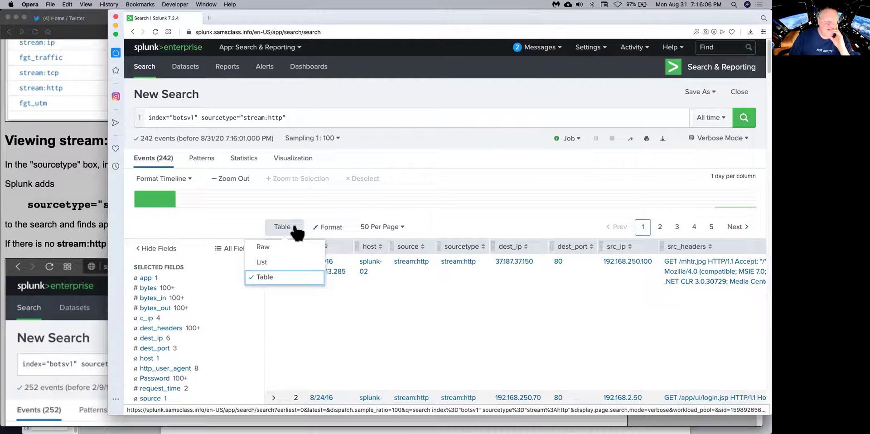
left_click(262, 263)
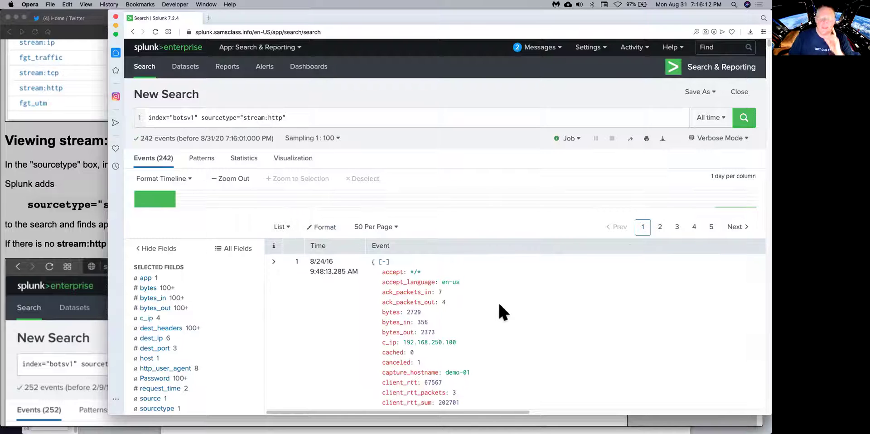
- Read through the first stream:http event's fields, including its 404 request for /mhtr.jpg
scroll(757, 50, "down", 5)
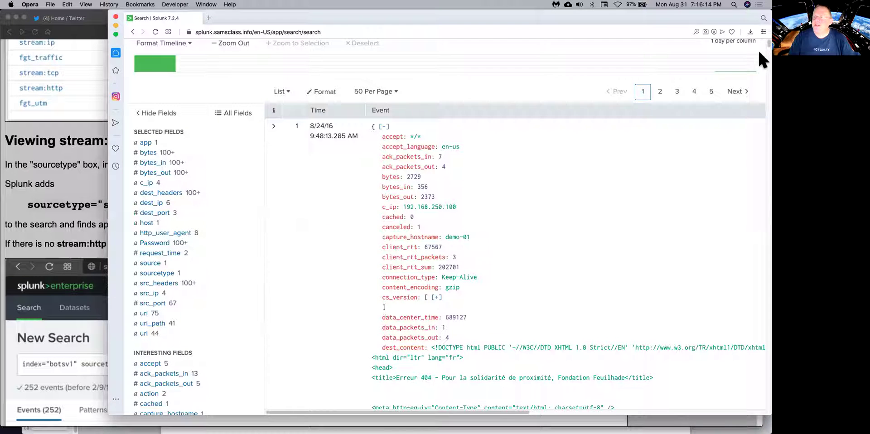
scroll(516, 160, "up", 1)
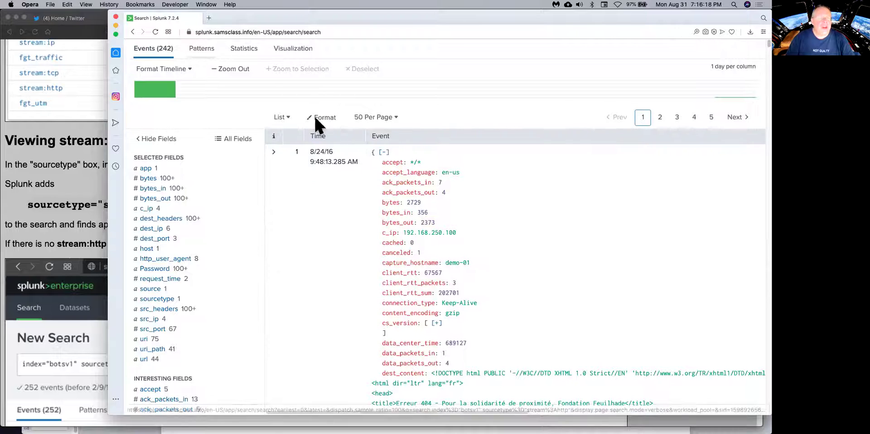
scroll(488, 251, "up", 4)
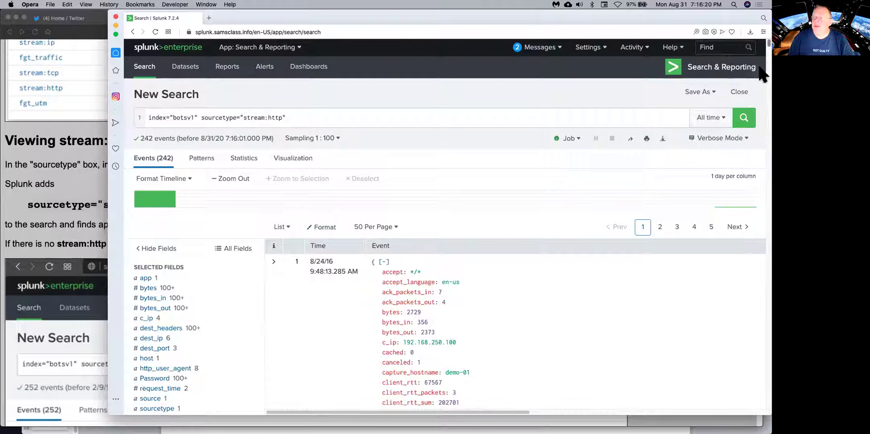
scroll(507, 291, "down", 6)
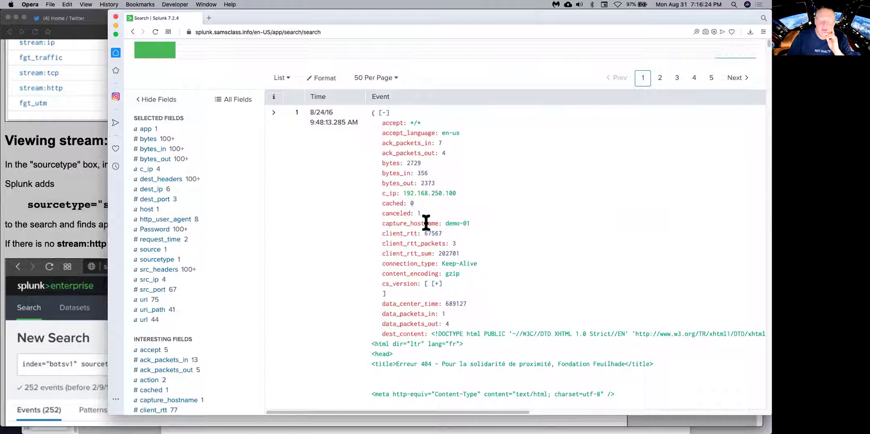
scroll(466, 321, "down", 3)
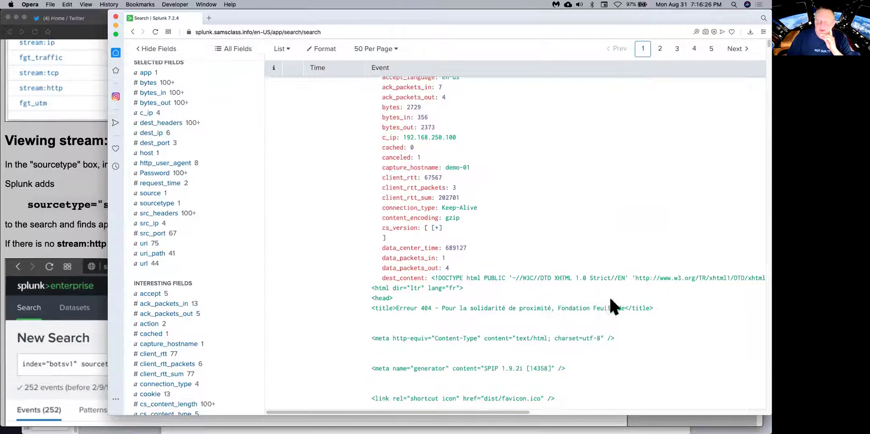
scroll(517, 251, "down", 5)
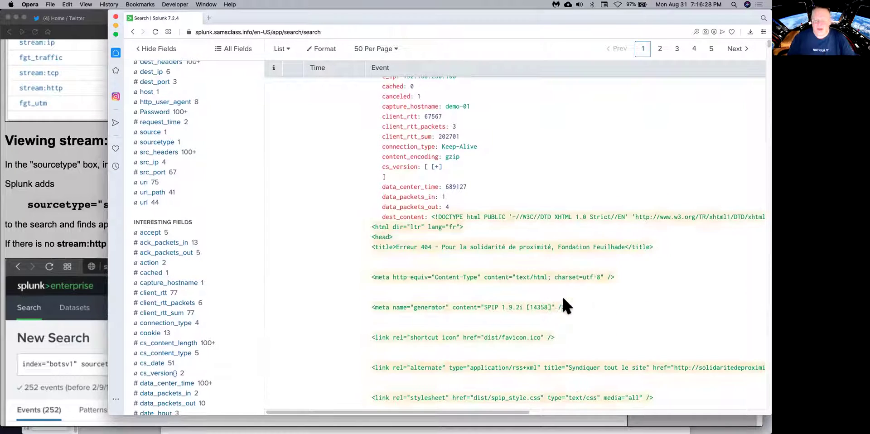
scroll(569, 295, "down", 2)
scroll(570, 298, "down", 15)
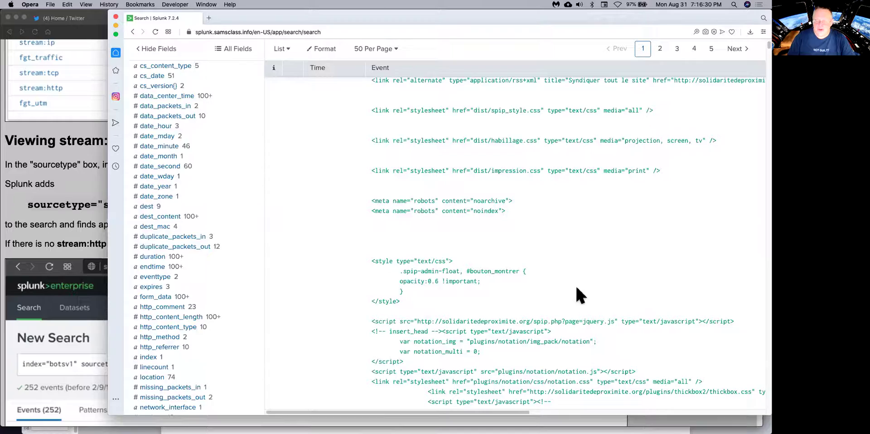
scroll(575, 285, "down", 20)
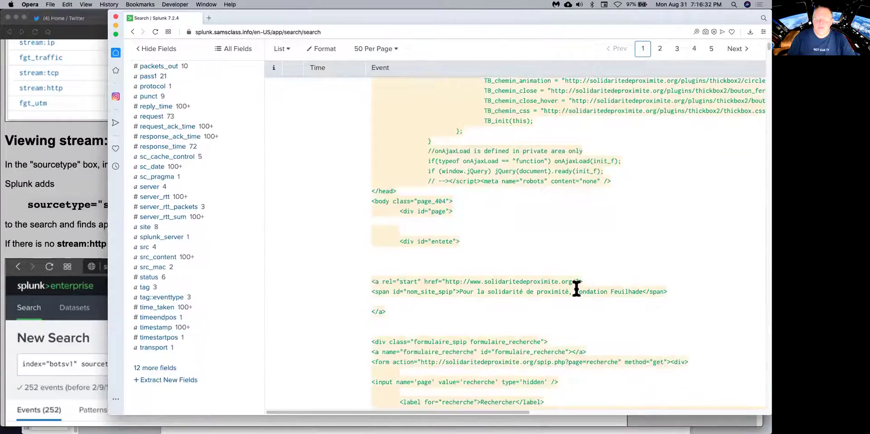
scroll(576, 288, "down", 20)
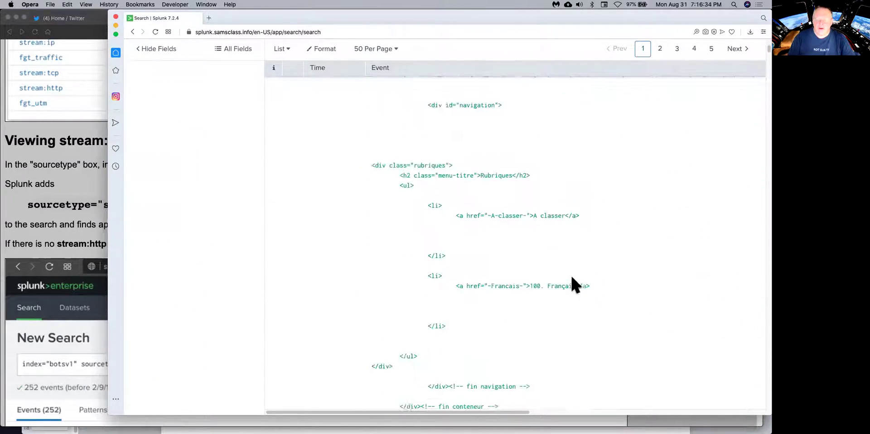
scroll(572, 277, "down", 13)
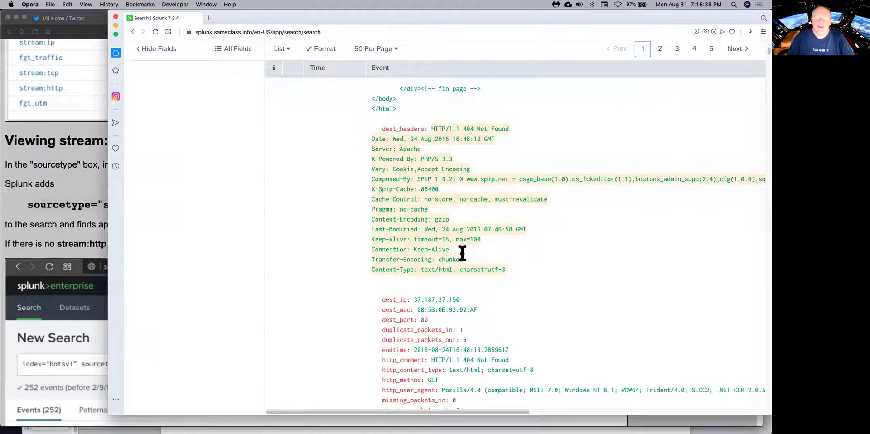
scroll(561, 269, "down", 5)
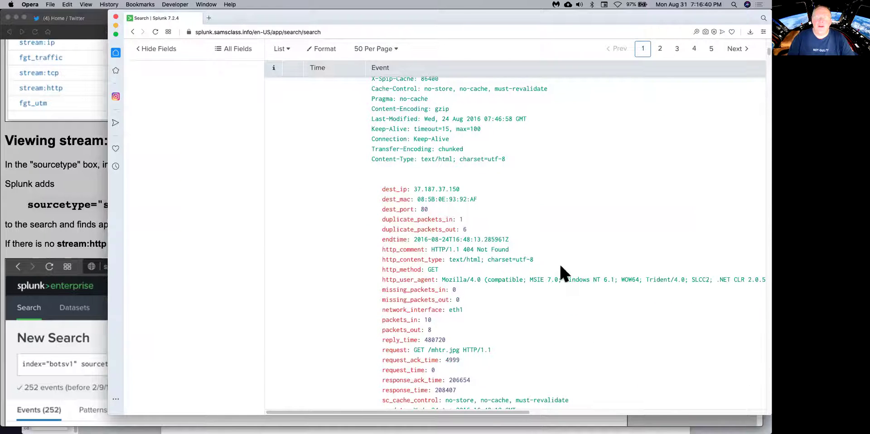
scroll(560, 268, "down", 13)
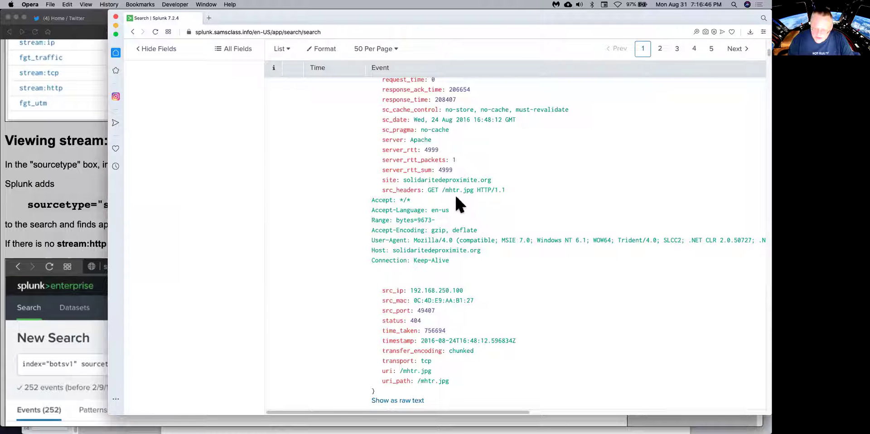
- Zoom the page in twice and read the events' dest_content, like the IIS page HTML
key("super+plus")
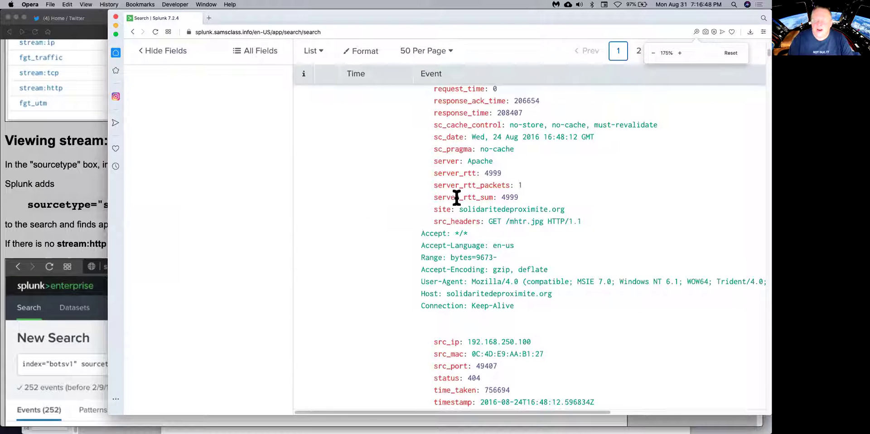
key("super+plus")
scroll(583, 135, "down", 5)
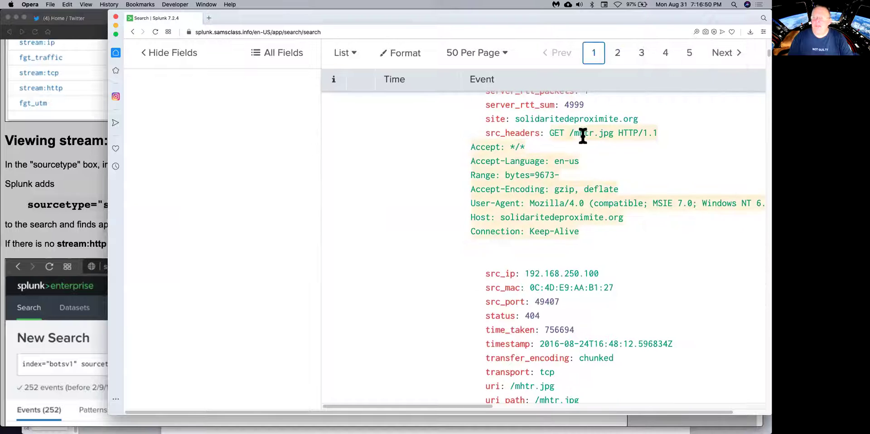
scroll(596, 259, "down", 4)
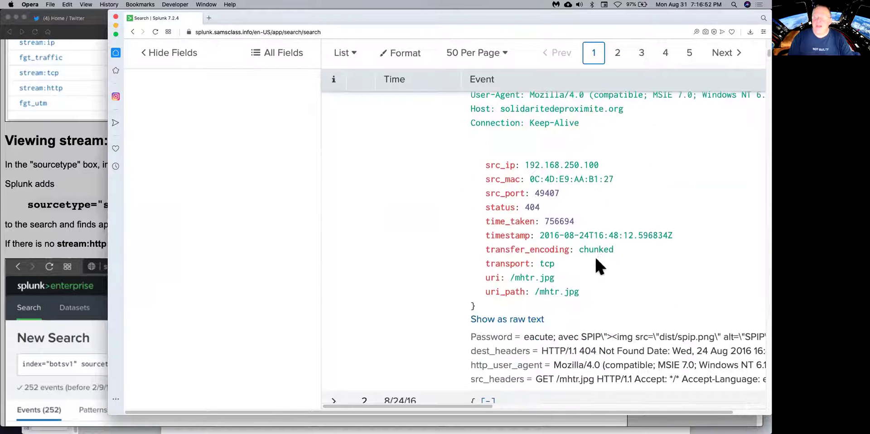
scroll(595, 253, "down", 20)
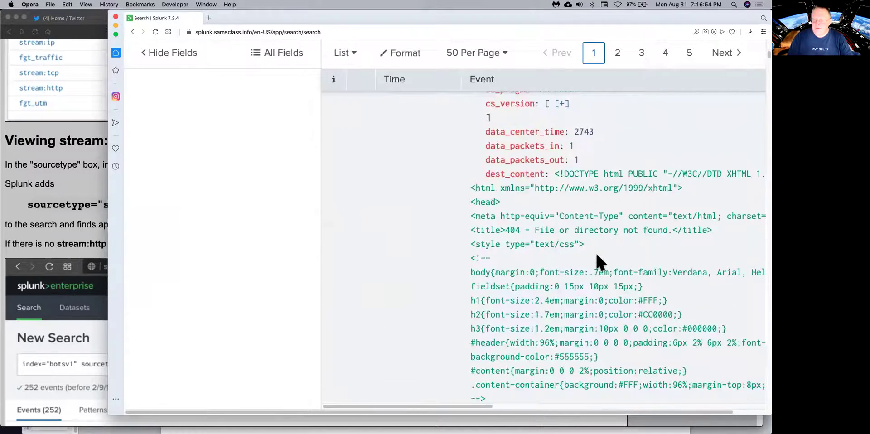
scroll(596, 251, "down", 20)
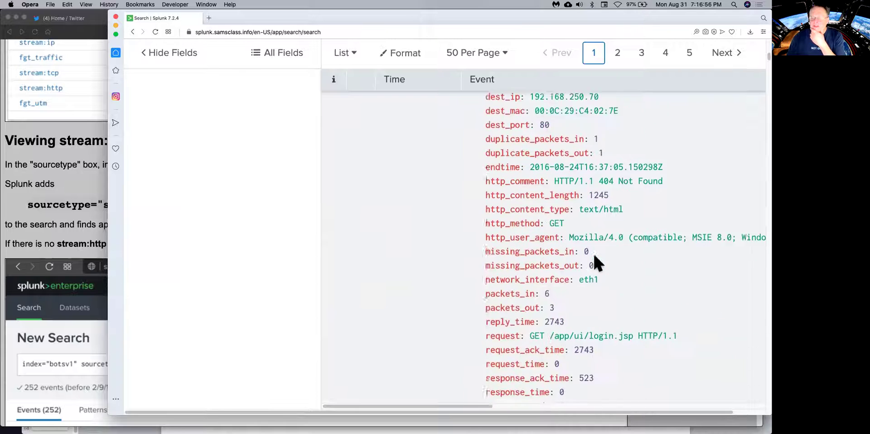
scroll(593, 253, "down", 15)
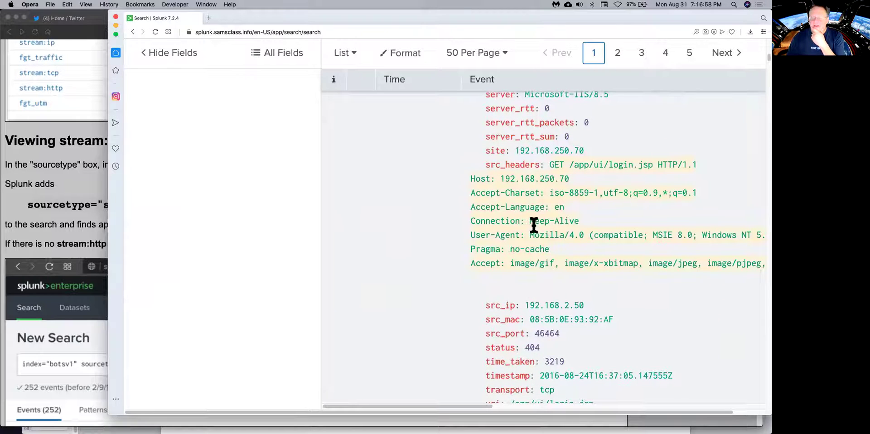
scroll(543, 263, "down", 15)
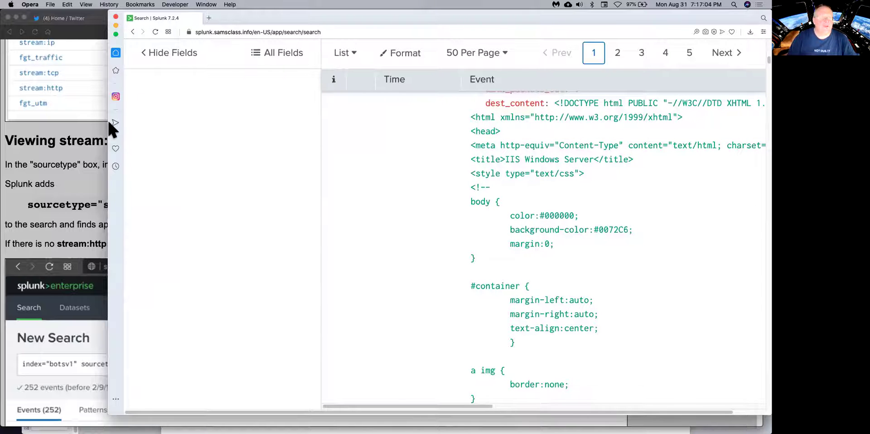
- Select imreallynotbatman.com in the Viewing HTTP Events step of the instructions and return to Splunk
left_click(61, 184)
scroll(150, 198, "down", 10)
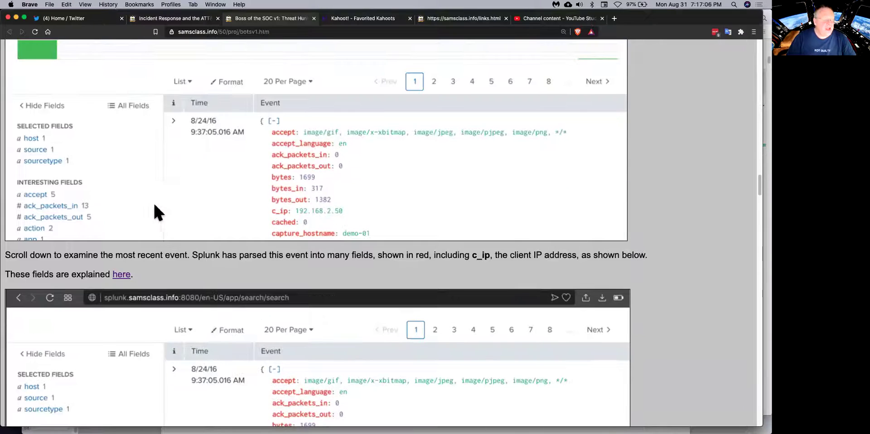
scroll(191, 244, "down", 12)
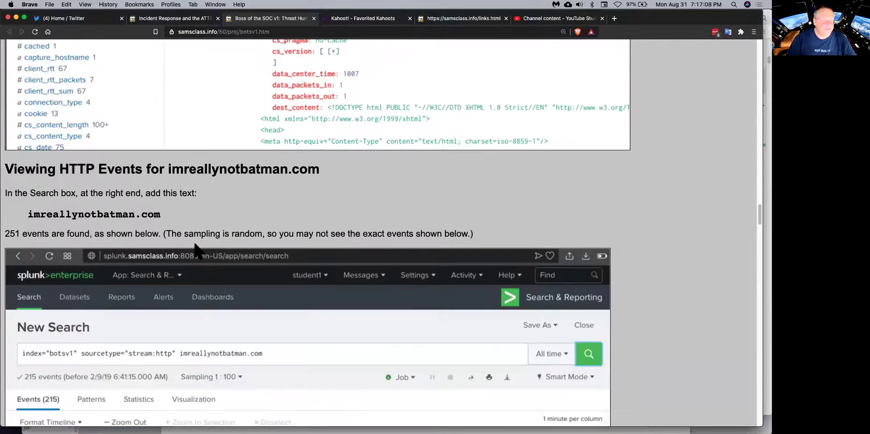
left_click_drag(26, 213, 160, 213)
key("super+c")
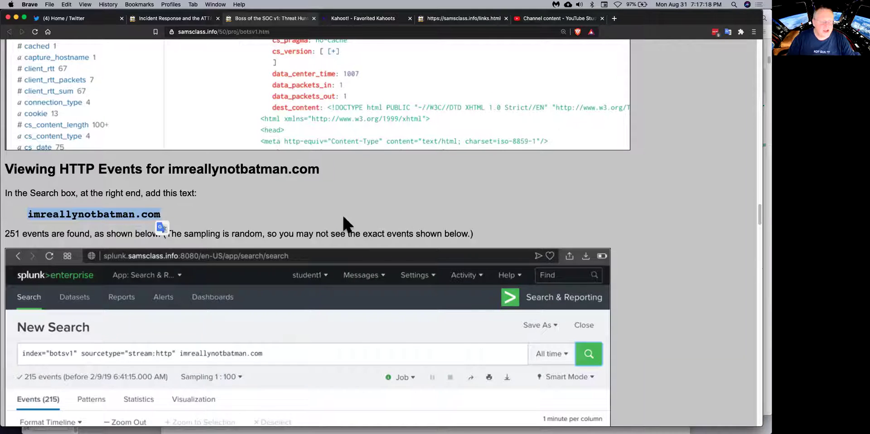
key("super+Tab")
scroll(323, 150, "up", 5)
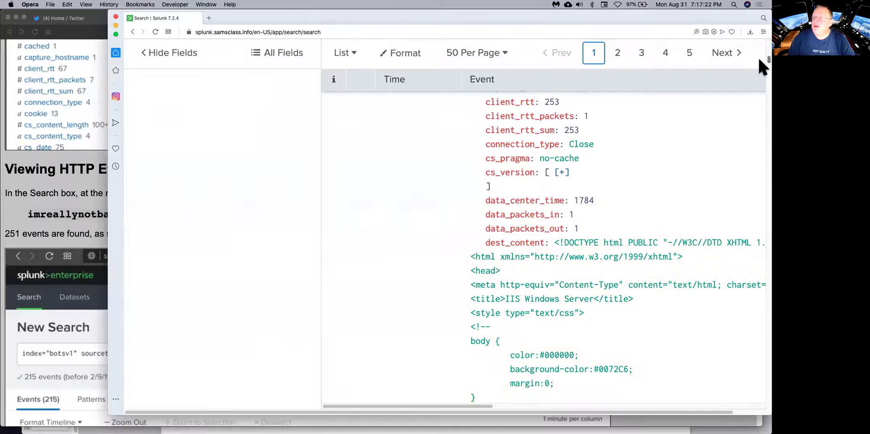
- Append imreallynotbatman.com to the botsv1 stream:http query and run it, returning 211 sampled events
scroll(760, 53, "up", 5)
scroll(761, 53, "up", 5)
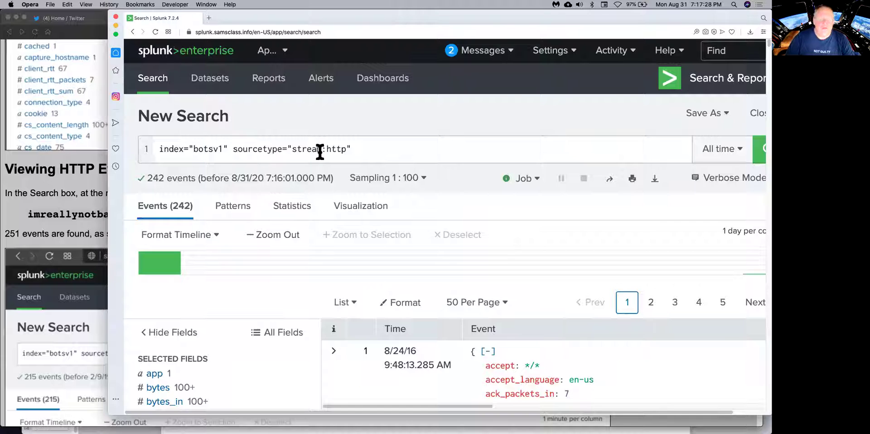
left_click(368, 151)
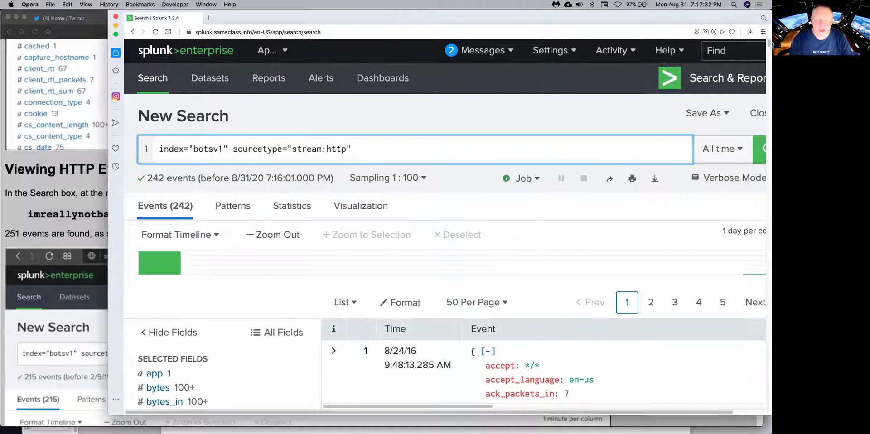
key("super+v")
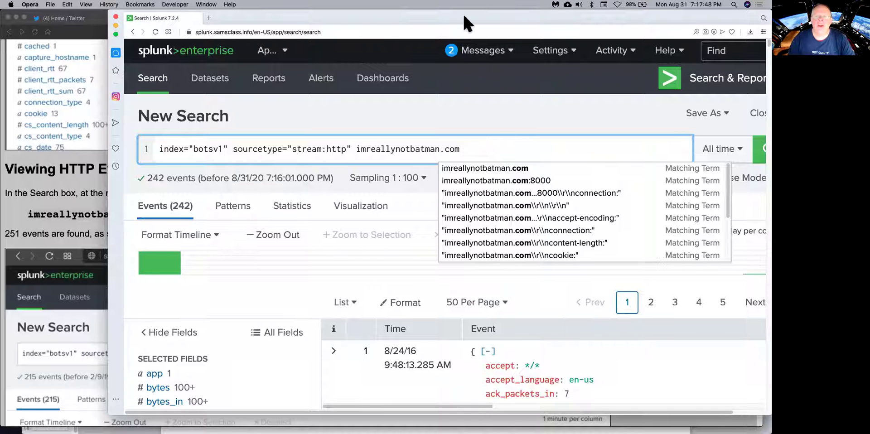
left_click_drag(462, 12, 440, 9)
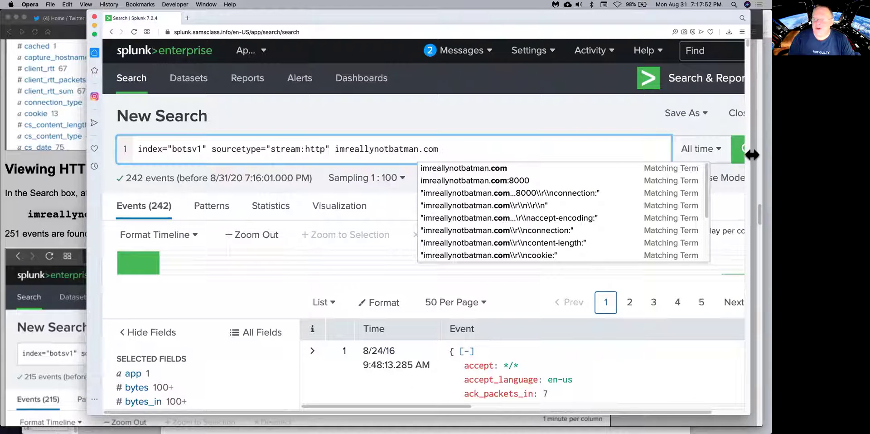
left_click_drag(753, 148, 758, 148)
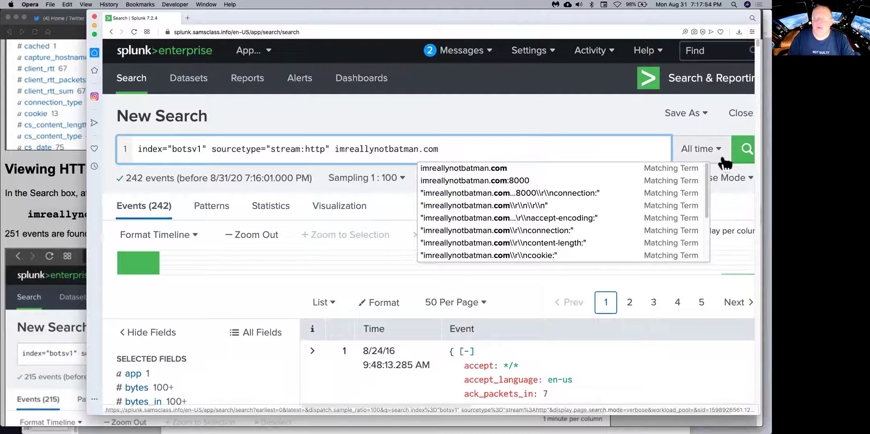
left_click(742, 154)
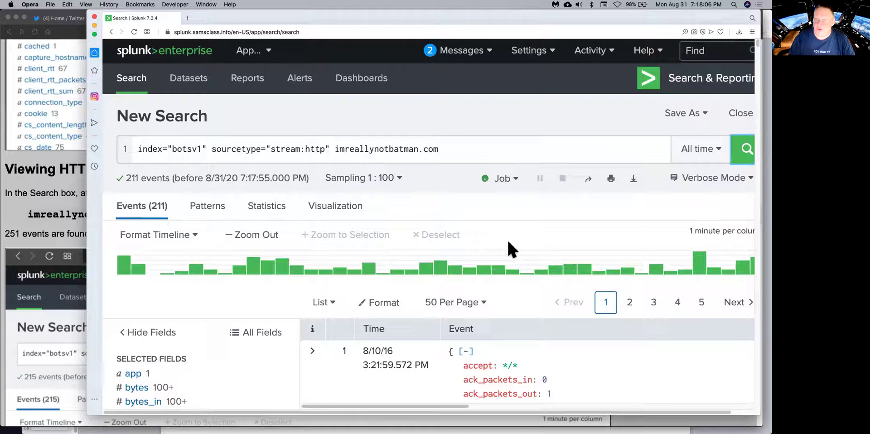
- Inspect the first event, highlighting the Acunetix scanner headers and attacker src_ip 40.80.148.42
scroll(527, 291, "down", 5)
scroll(530, 295, "down", 8)
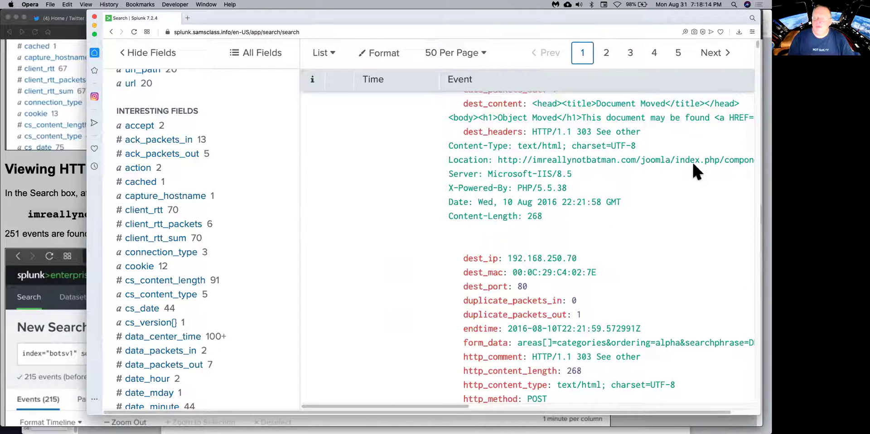
scroll(685, 255, "down", 2)
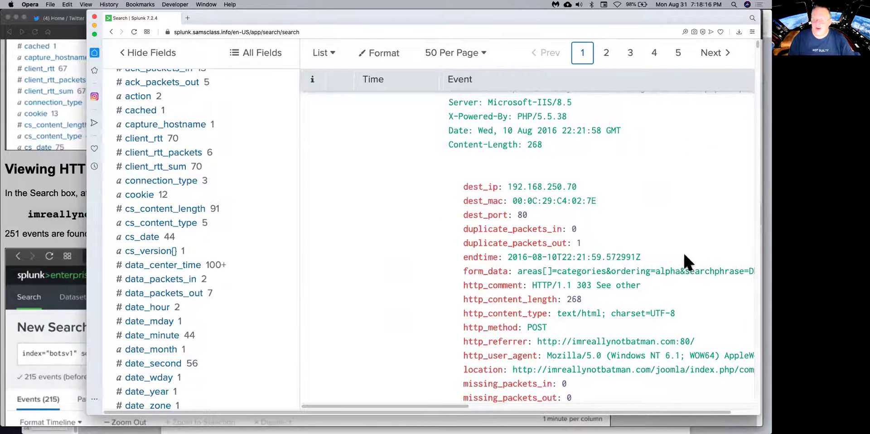
scroll(683, 252, "down", 6)
scroll(683, 251, "down", 9)
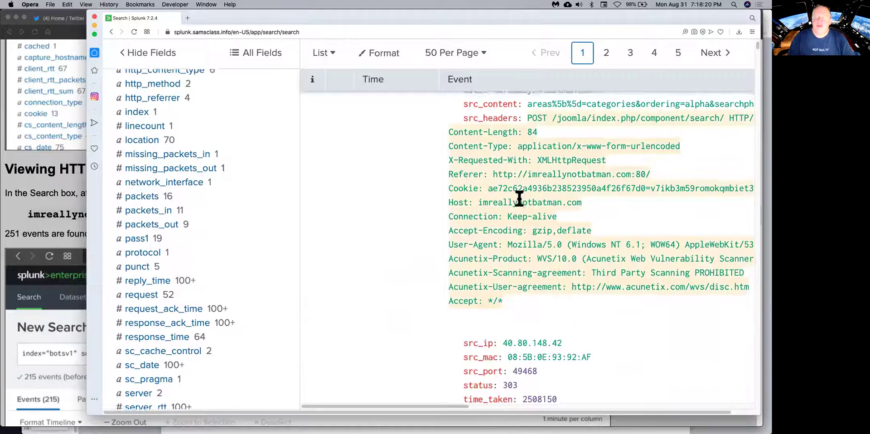
scroll(517, 190, "up", 1)
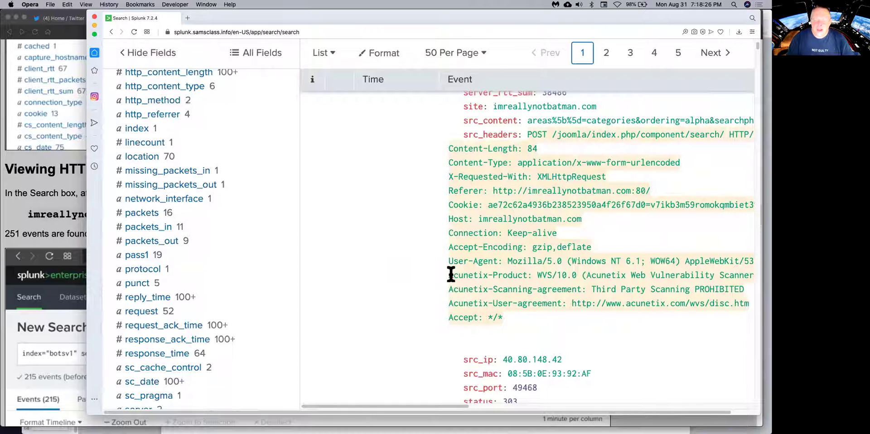
left_click_drag(448, 279, 442, 310)
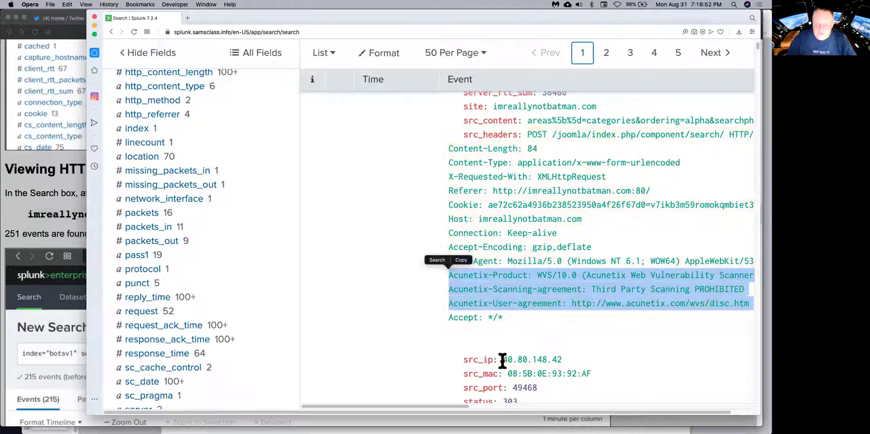
left_click_drag(563, 359, 501, 360)
- Copy the web server's dest_ip 192.168.250.70 and return to the Brave lab instructions
scroll(553, 359, "up", 10)
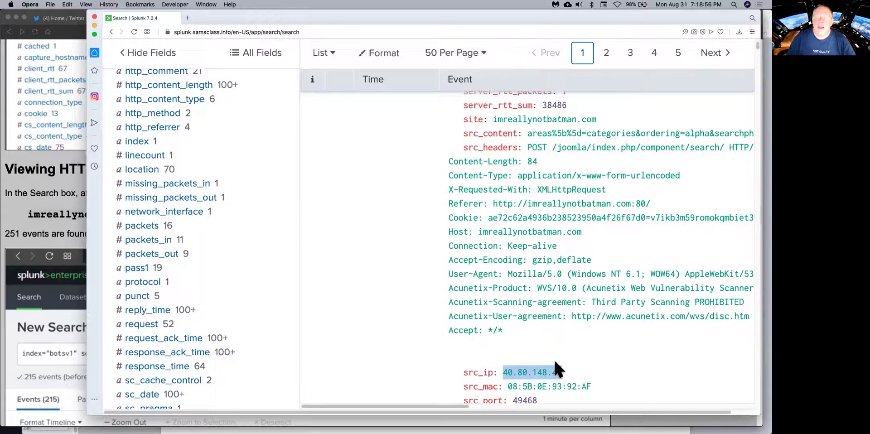
scroll(554, 363, "up", 7)
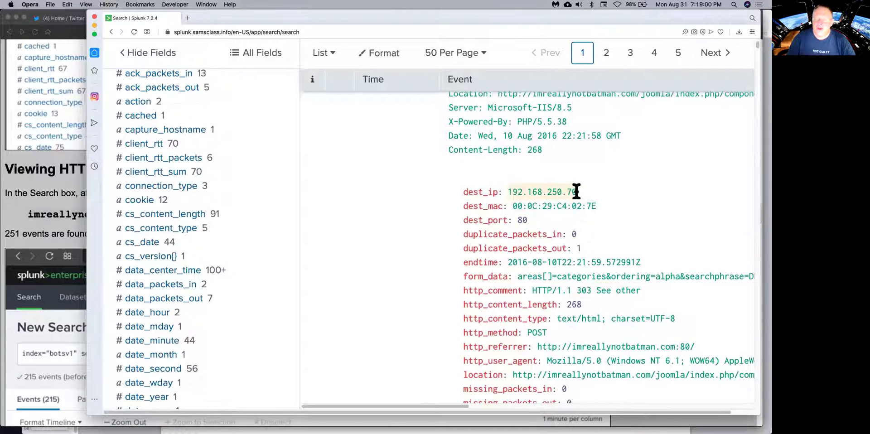
left_click_drag(576, 192, 507, 191)
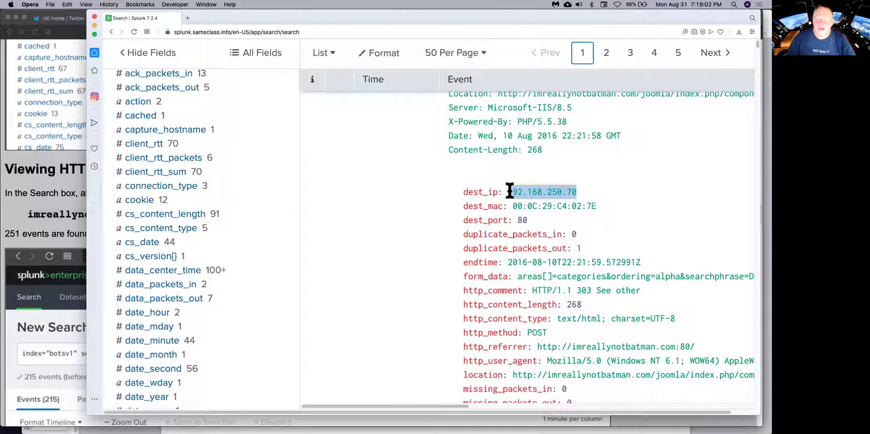
right_click(520, 188)
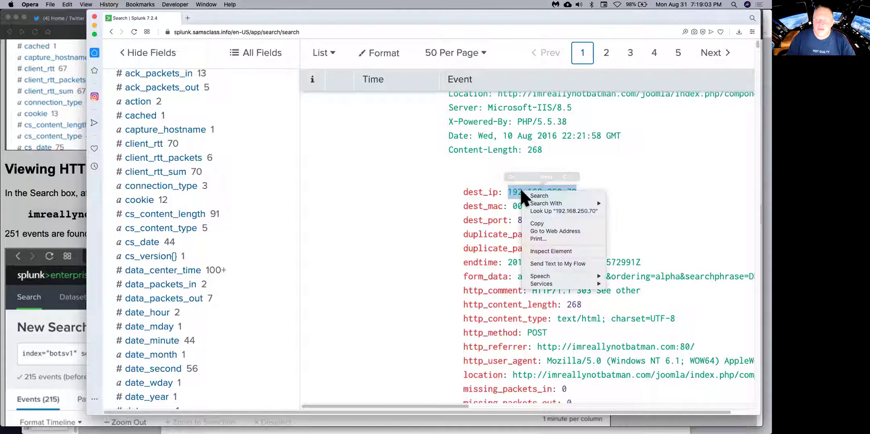
left_click(534, 222)
left_click(58, 225)
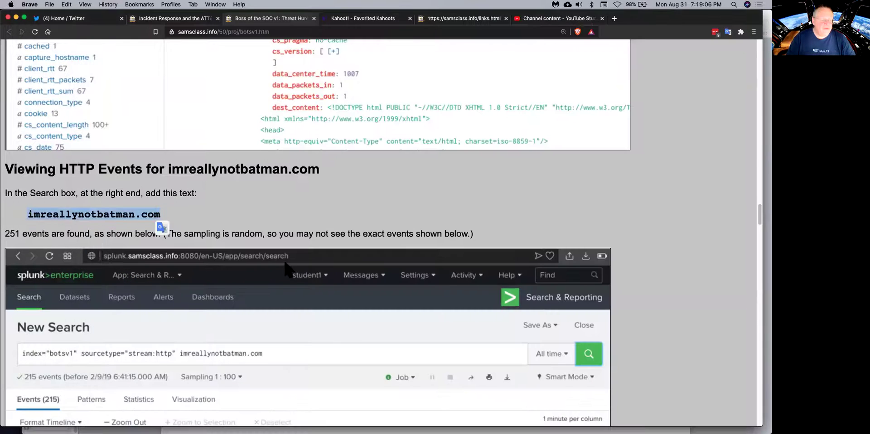
- Scroll the lab page to the BOTSv1 Level 1 questions 1.1–1.4, then switch back to Splunk
scroll(286, 259, "down", 15)
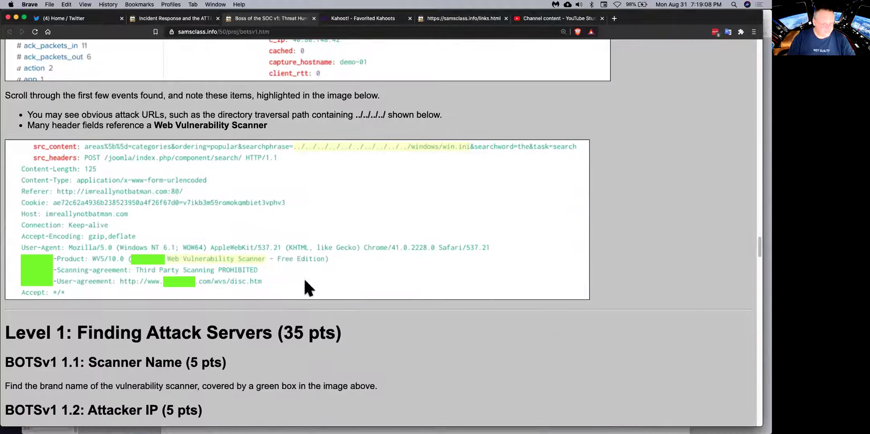
scroll(303, 277, "down", 3)
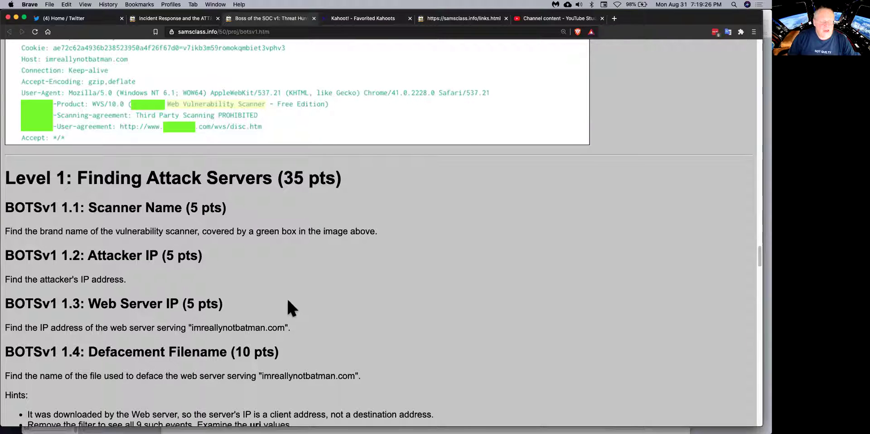
key("super+Tab")
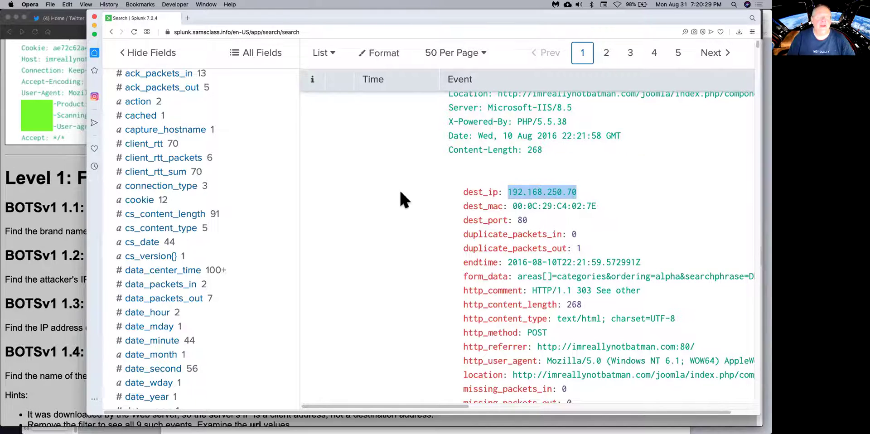
- Filter the search on c_ip, replacing 40.80.148.42 with 192.168.250.70 and rerunning it for 0 events
scroll(390, 200, "up", 4)
scroll(305, 208, "up", 6)
scroll(290, 220, "up", 5)
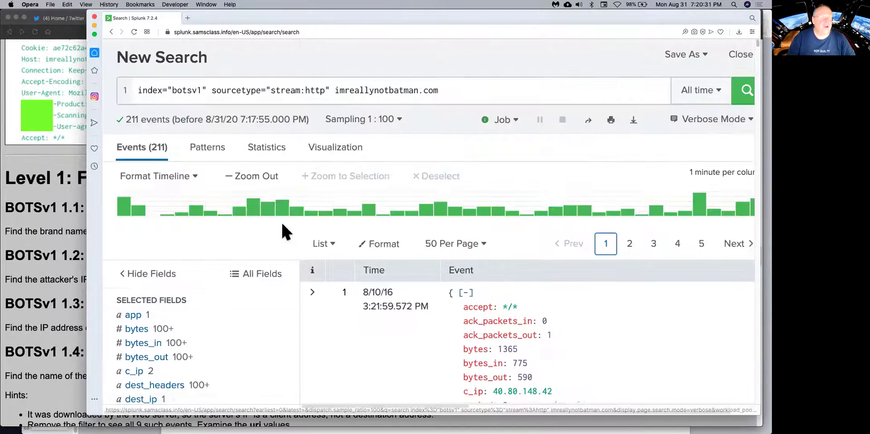
scroll(281, 224, "down", 5)
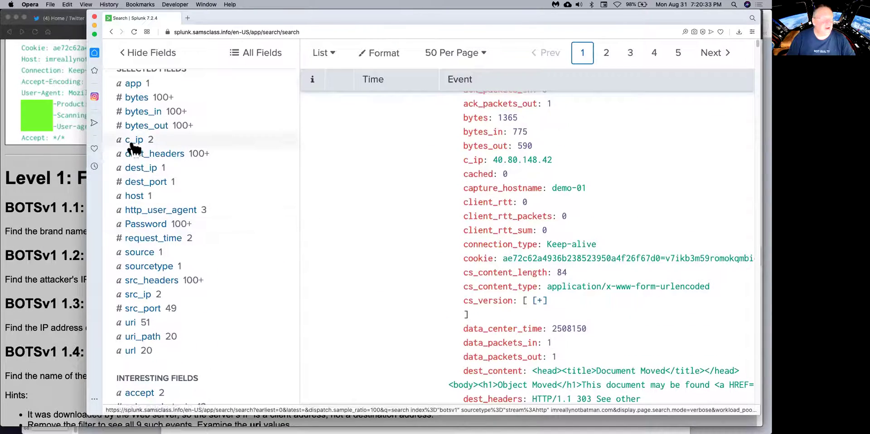
left_click(131, 140)
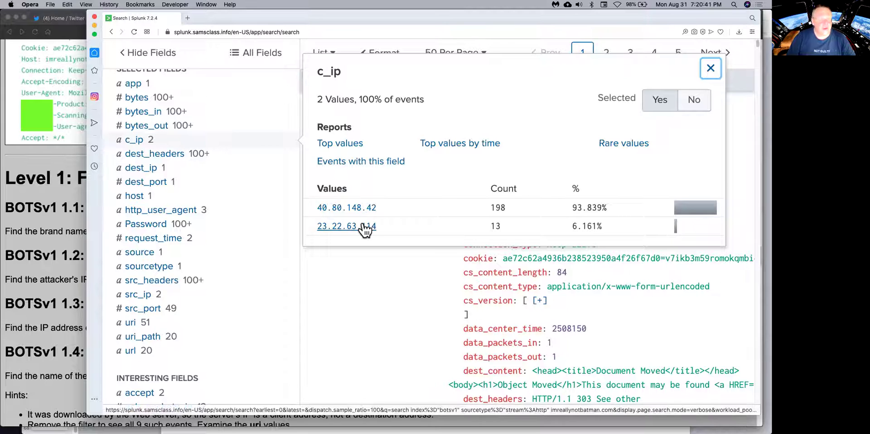
left_click(353, 208)
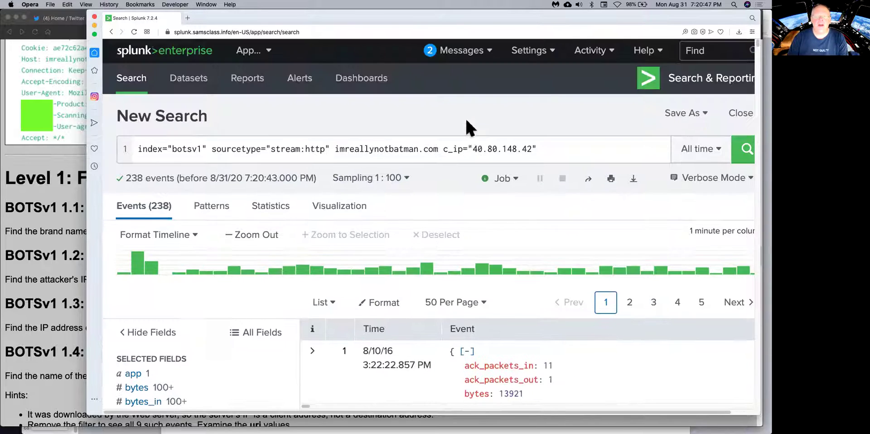
left_click_drag(472, 148, 532, 147)
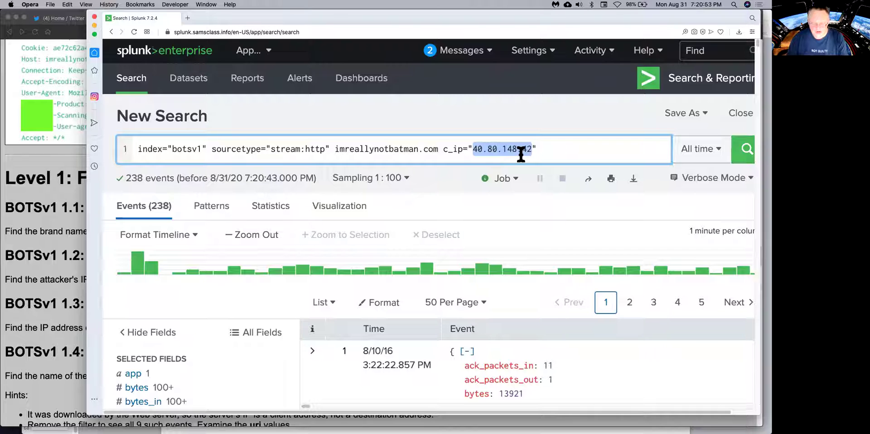
key("super+v")
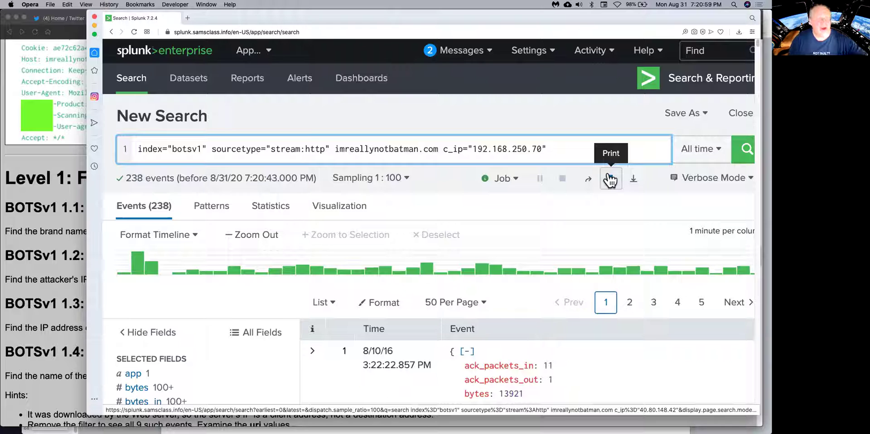
left_click(743, 157)
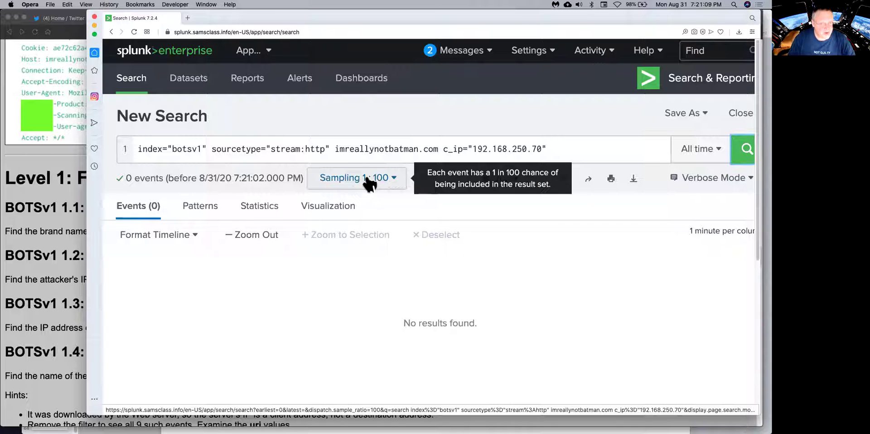
- Remove imreallynotbatman.com from the query and choose No Event Sampling, yielding 9 events
left_click(338, 148)
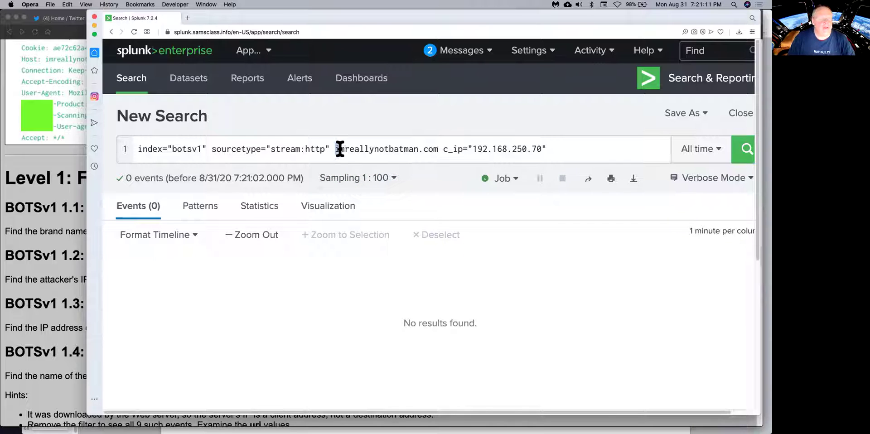
left_click_drag(340, 149, 439, 149)
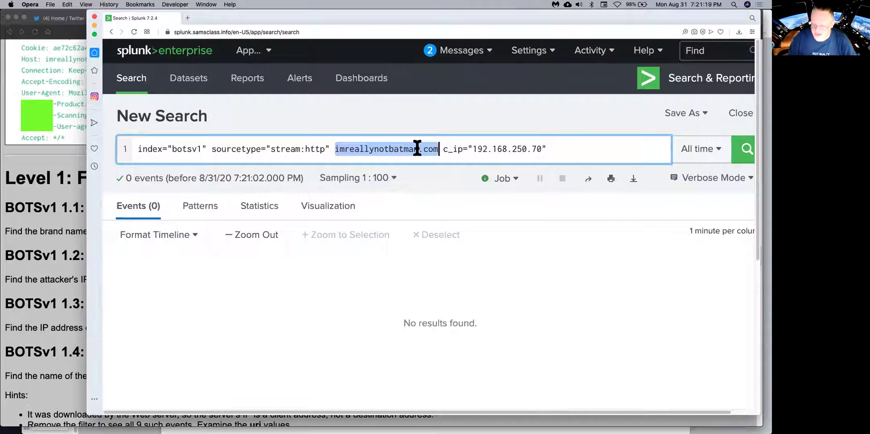
key("BackSpace")
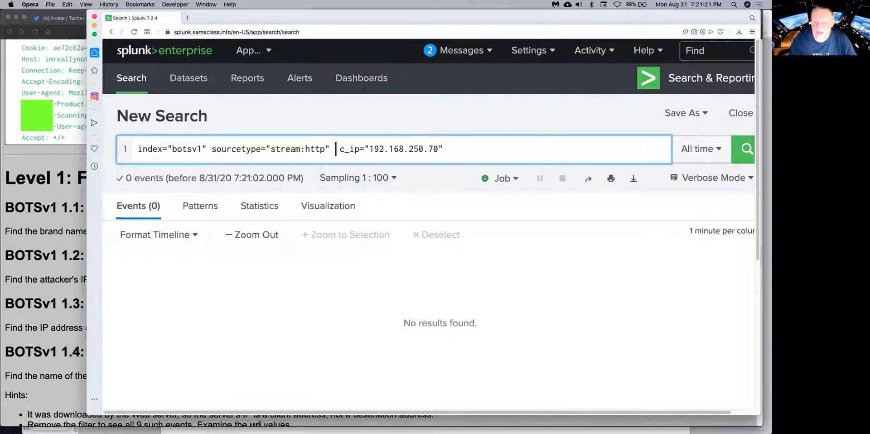
left_click(377, 184)
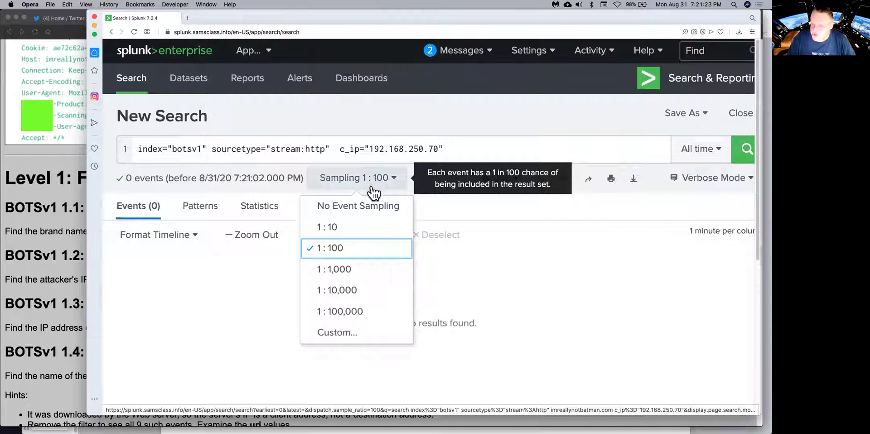
left_click(345, 212)
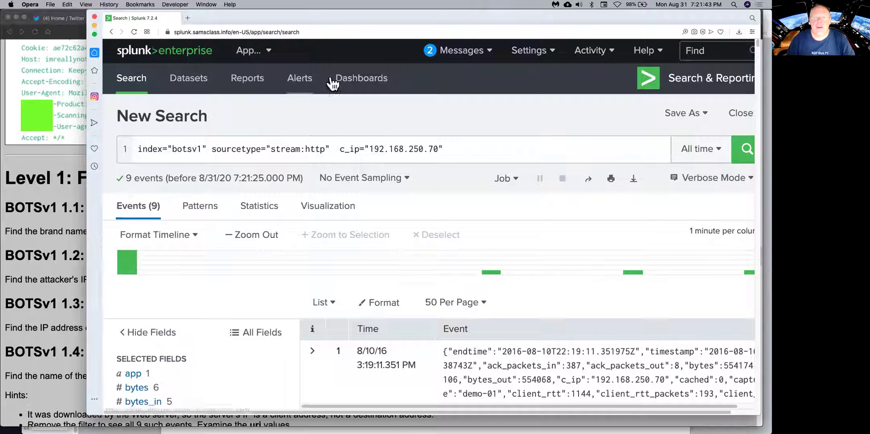
- Highlight poisonivy-is-coming-for-you-batman.jpeg and the site prankglassinebracket.jumpingcrab.com:1337 in the first event
left_click_drag(317, 18, 260, 16)
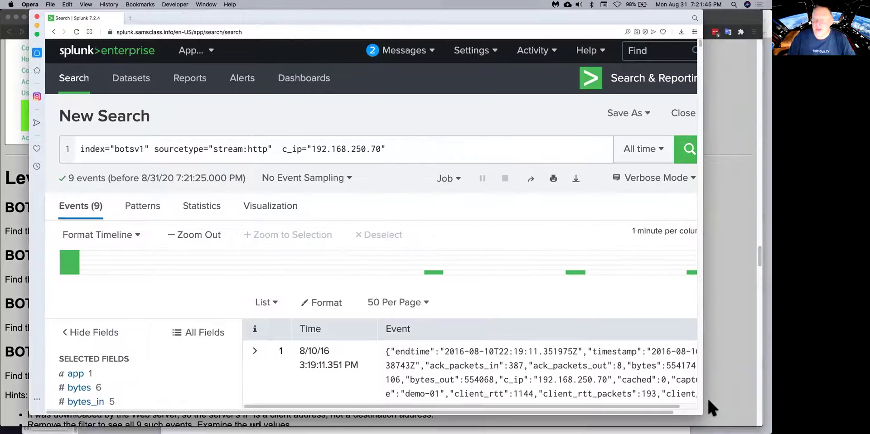
left_click_drag(701, 413, 745, 408)
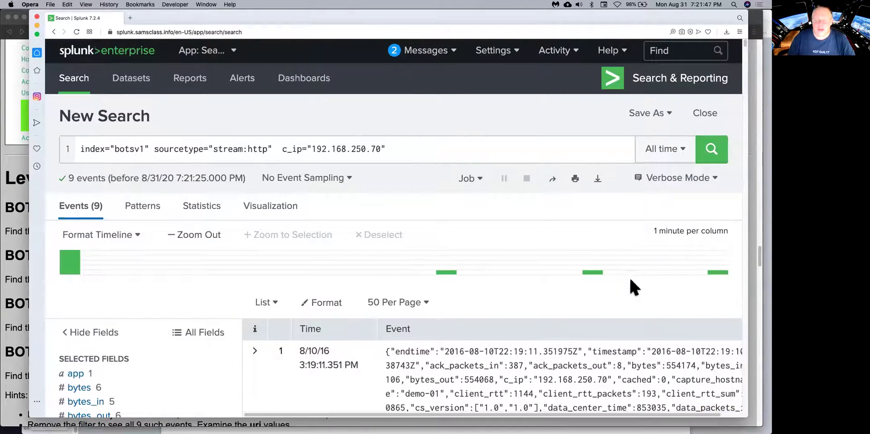
scroll(630, 276, "down", 10)
scroll(472, 204, "up", 10)
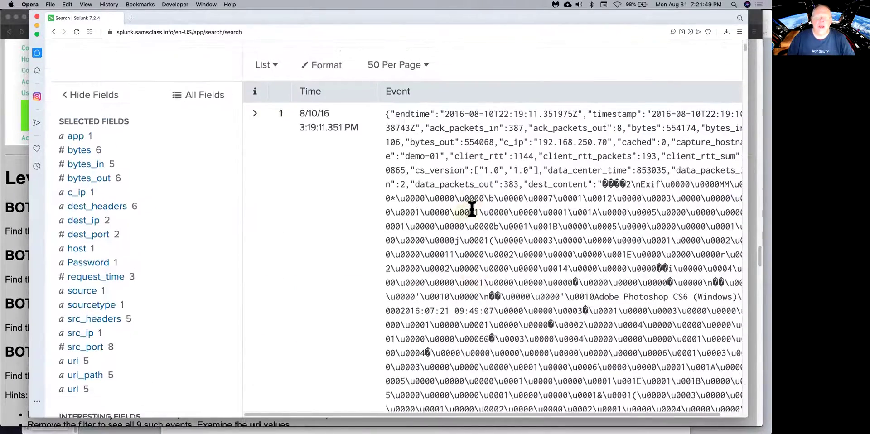
scroll(498, 199, "down", 9)
scroll(574, 229, "down", 12)
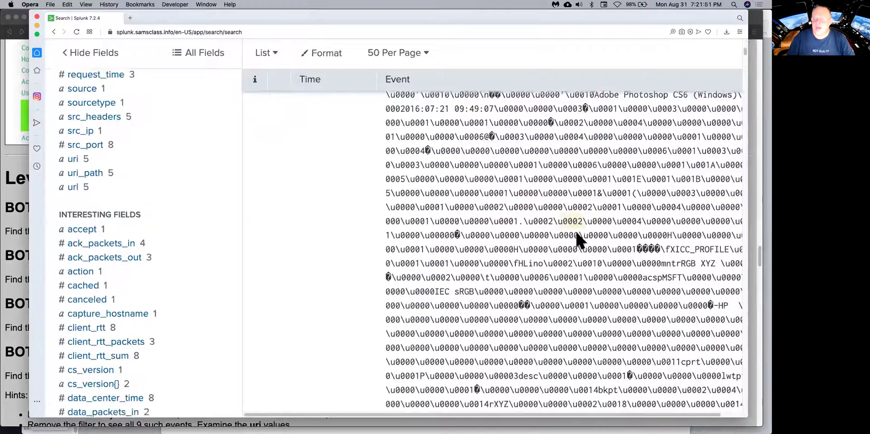
scroll(582, 229, "down", 12)
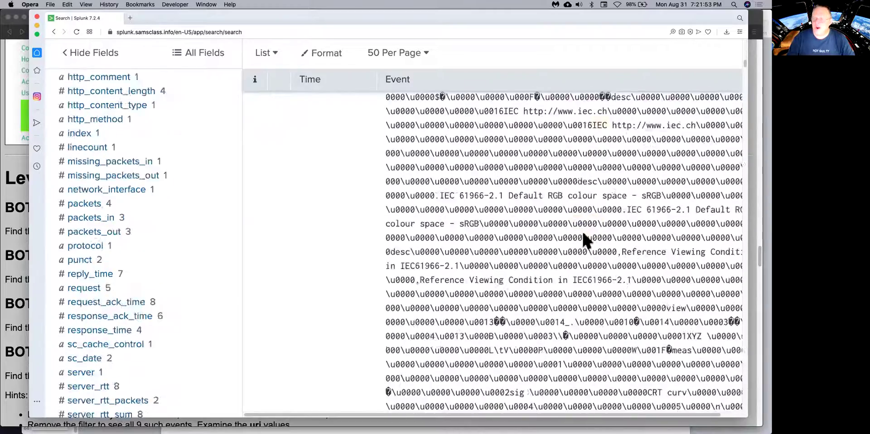
left_click_drag(741, 65, 750, 145)
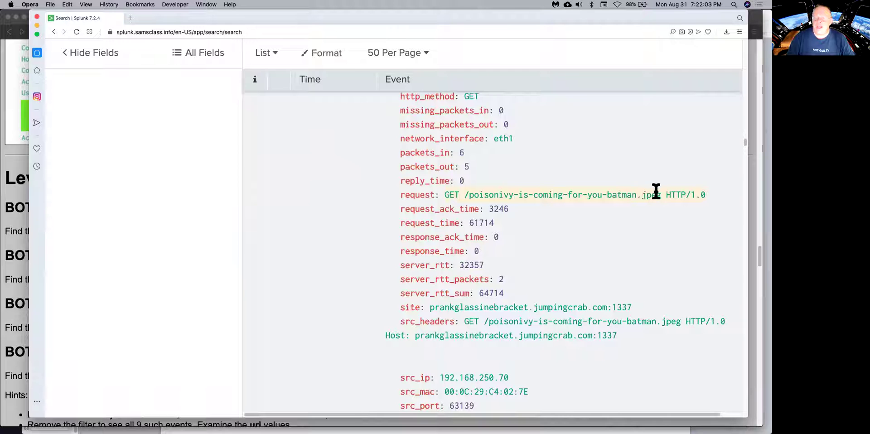
left_click_drag(660, 195, 467, 196)
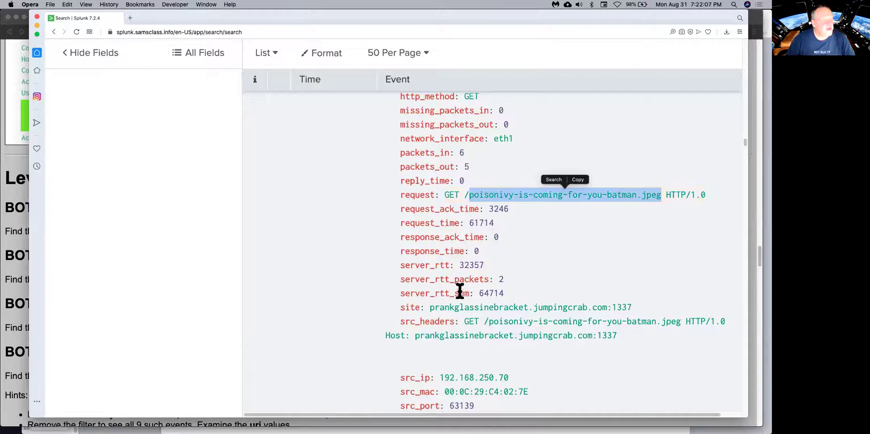
scroll(671, 281, "down", 5)
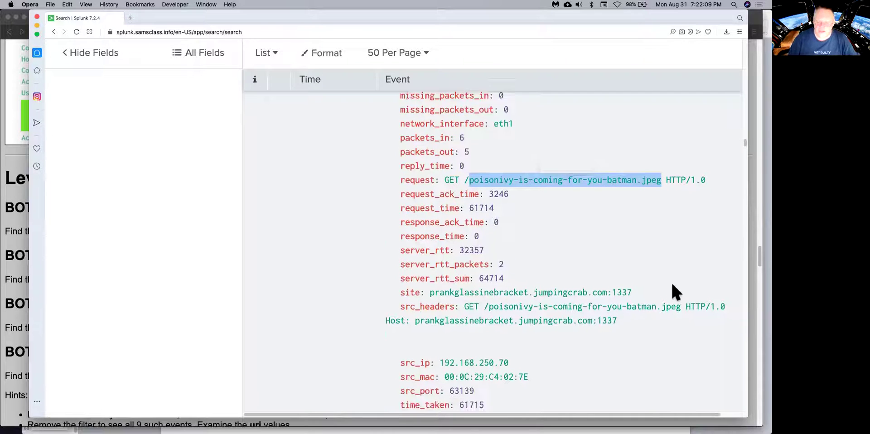
left_click_drag(430, 212, 611, 212)
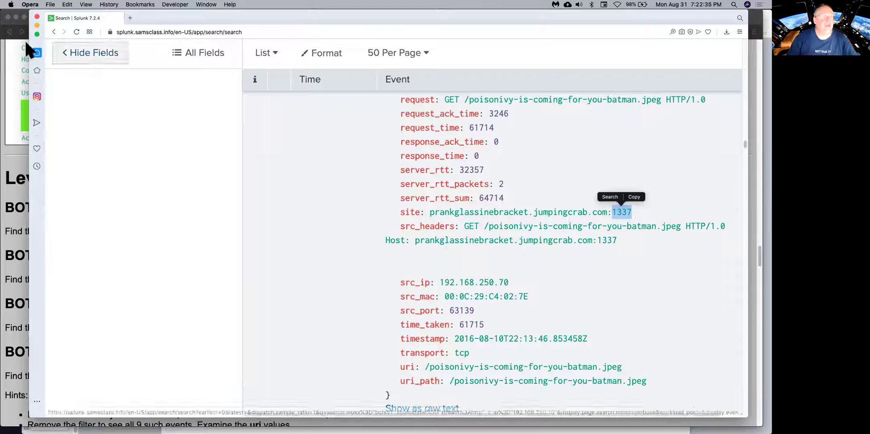
- Bring Brave forward and scroll the BOTSv1 page past Levels 1–3 to the Level 4 ransomware section
left_click(18, 236)
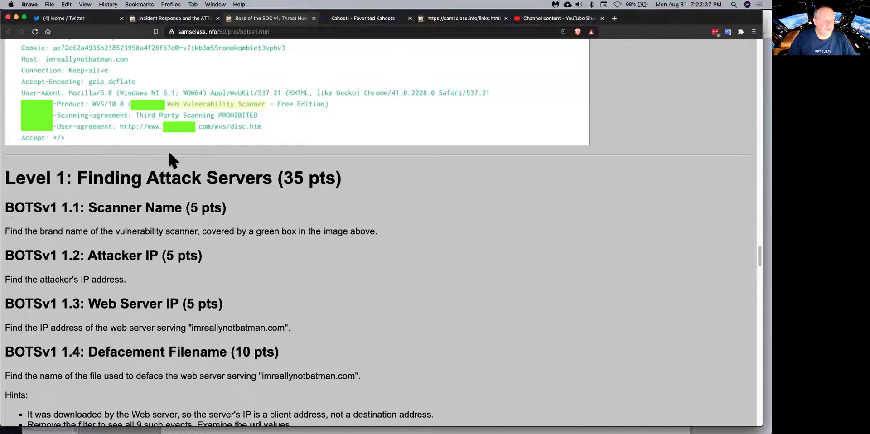
scroll(195, 351, "down", 3)
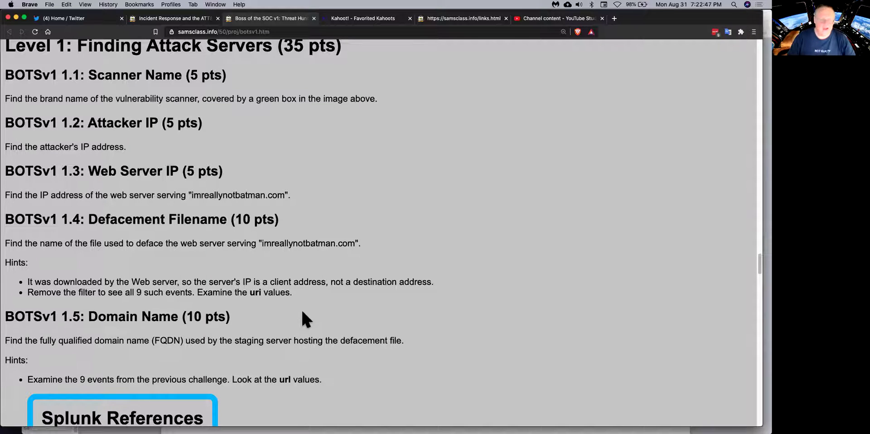
scroll(302, 312, "down", 4)
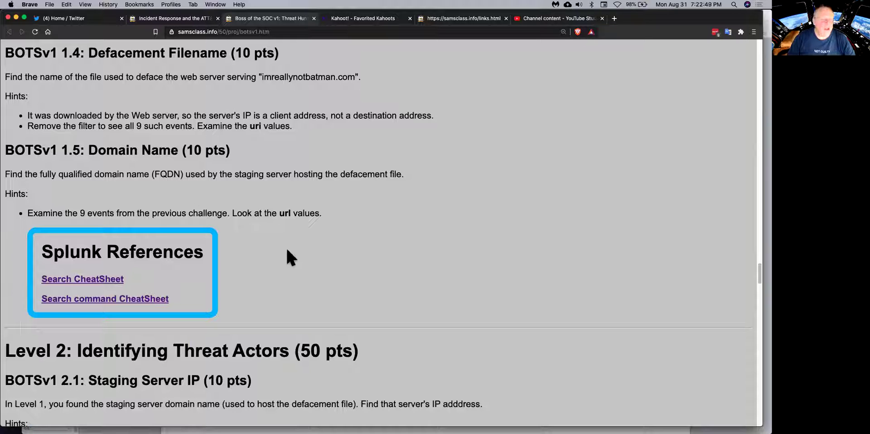
scroll(286, 246, "down", 10)
scroll(290, 256, "up", 3)
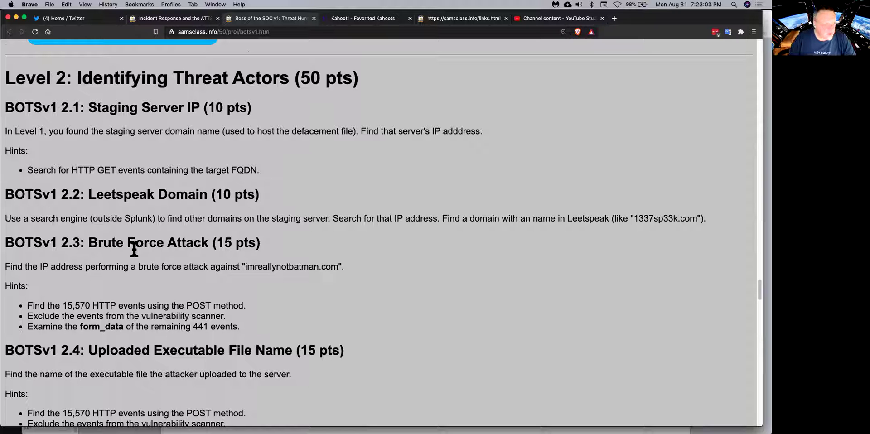
scroll(295, 260, "down", 5)
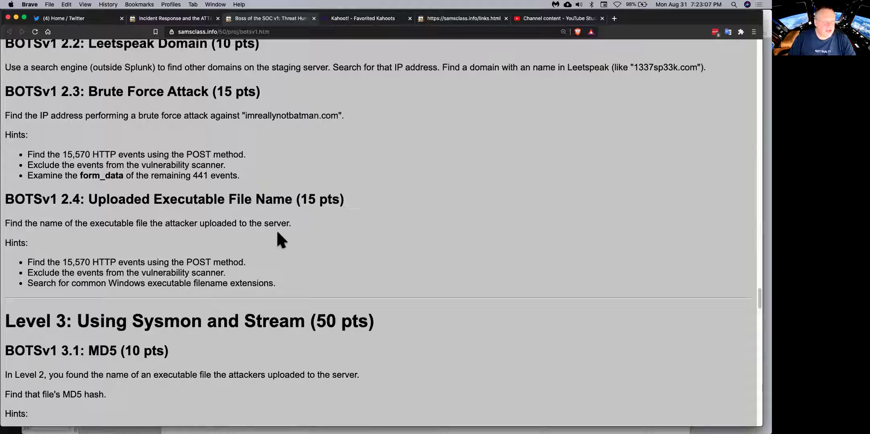
scroll(275, 243, "down", 3)
scroll(274, 249, "down", 3)
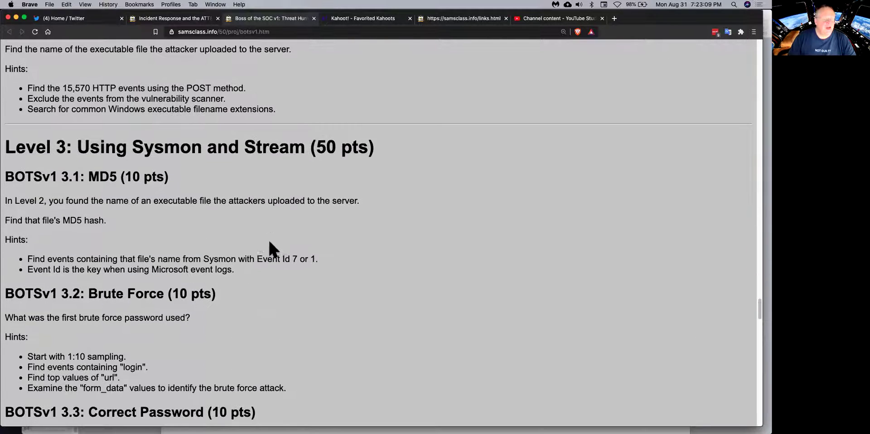
scroll(114, 199, "down", 3)
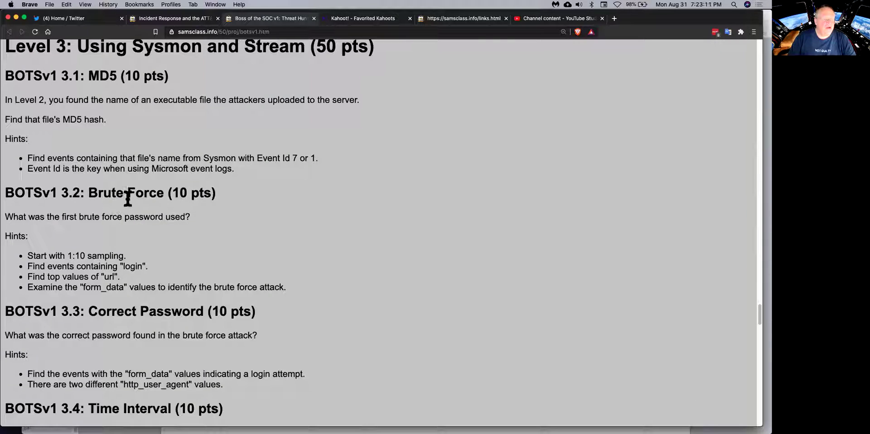
scroll(235, 231, "down", 7)
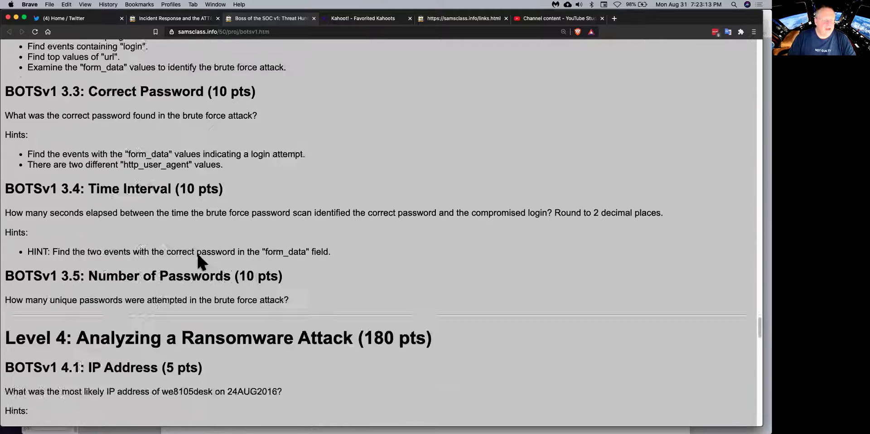
scroll(196, 252, "down", 3)
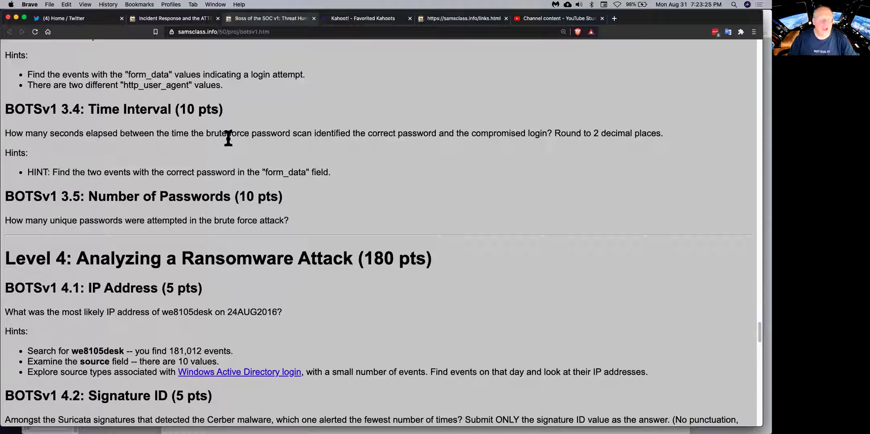
- Scroll through the Level 4 ransomware questions, then drag the scrollbar back to the page top
scroll(356, 212, "down", 2)
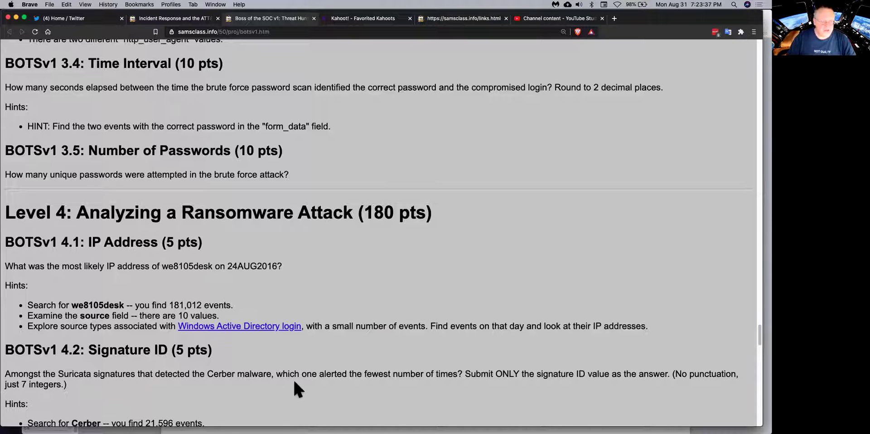
scroll(295, 389, "down", 5)
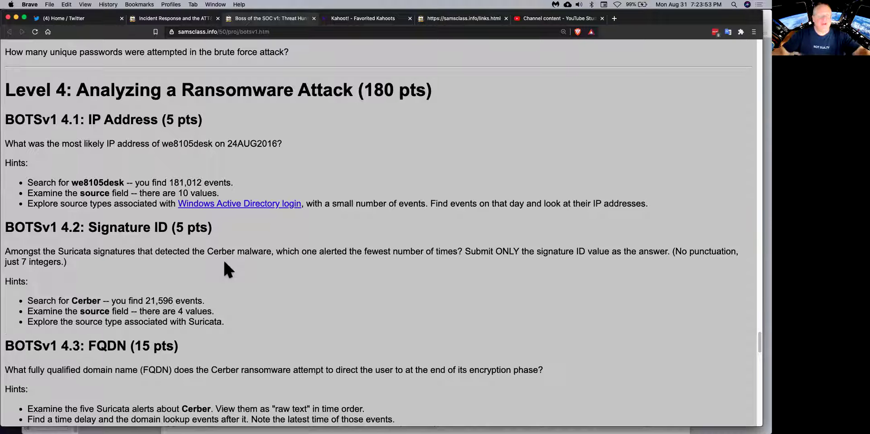
scroll(269, 267, "down", 3)
scroll(269, 267, "down", 20)
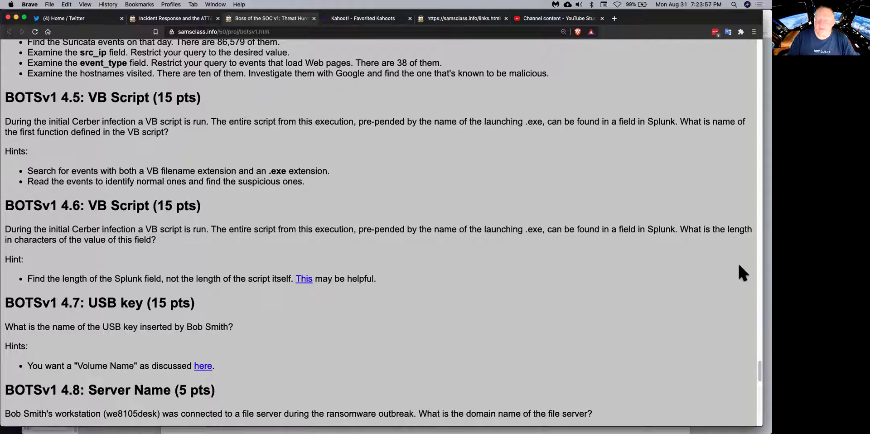
left_click_drag(758, 370, 757, 398)
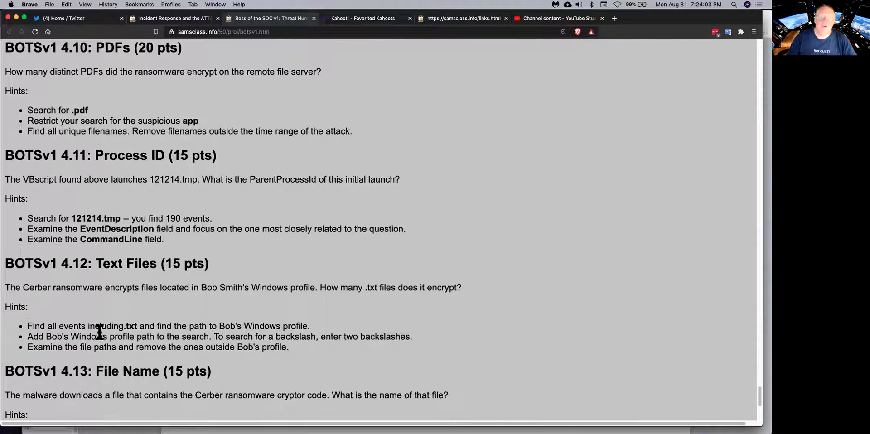
left_click_drag(756, 396, 762, 41)
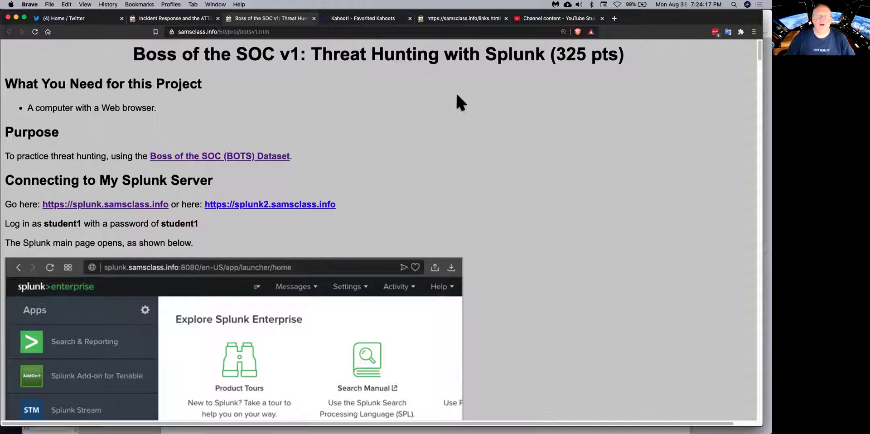
left_click(181, 19)
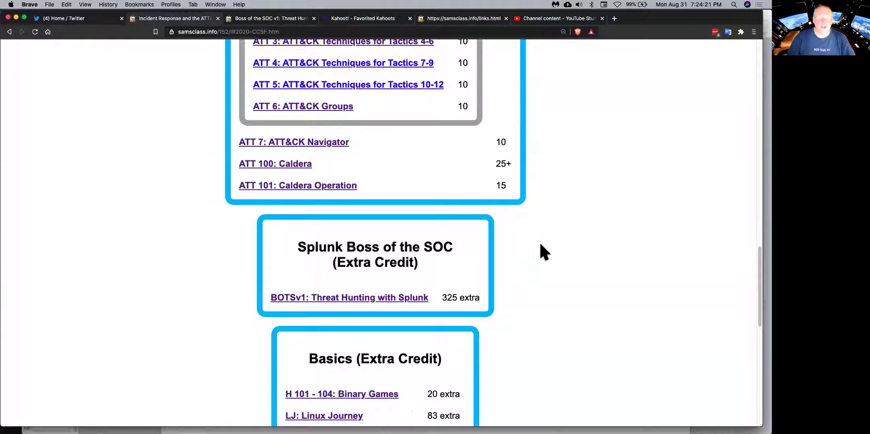
left_click(290, 19)
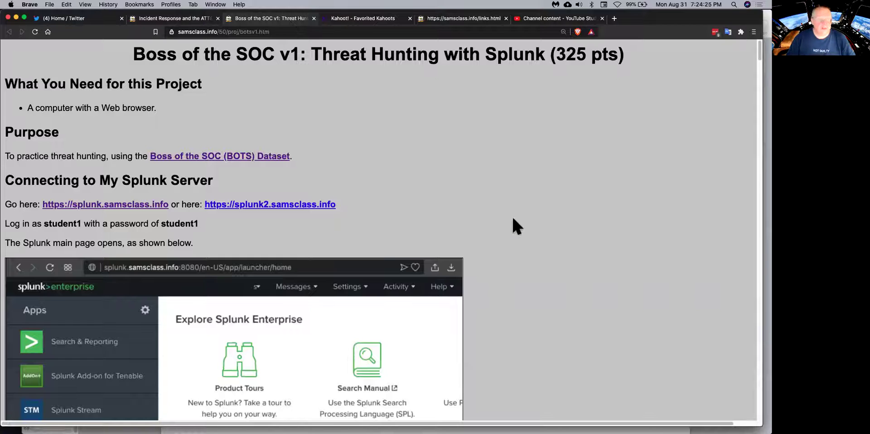